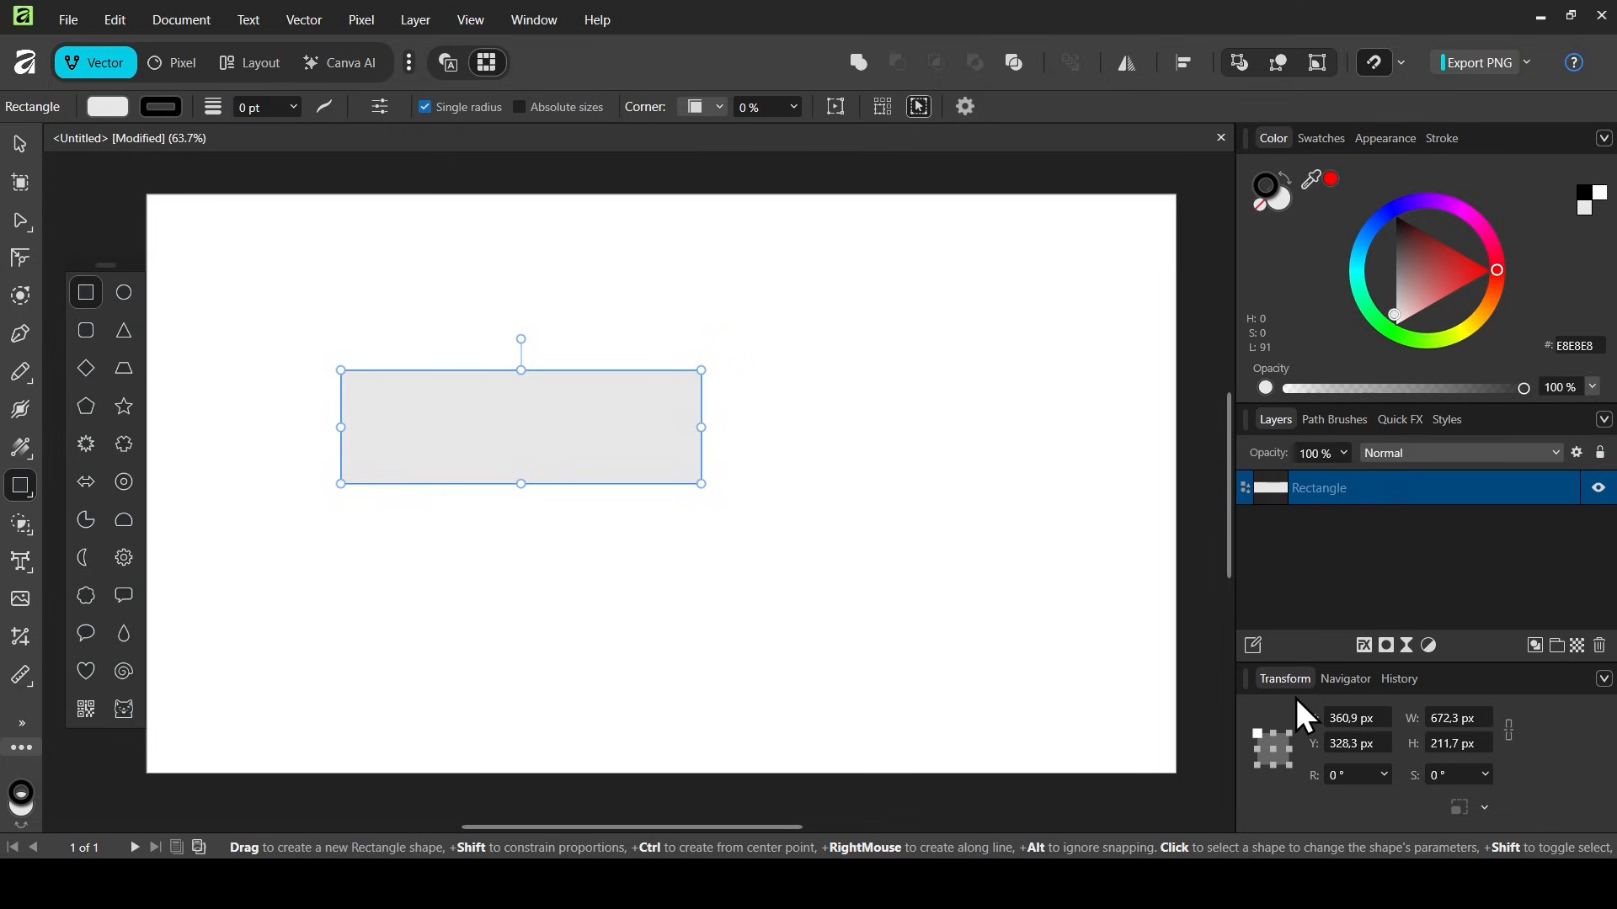
- Set the rectangle's transform anchor to its centre and its size to 1000 px wide by 300 px high
click(533, 30)
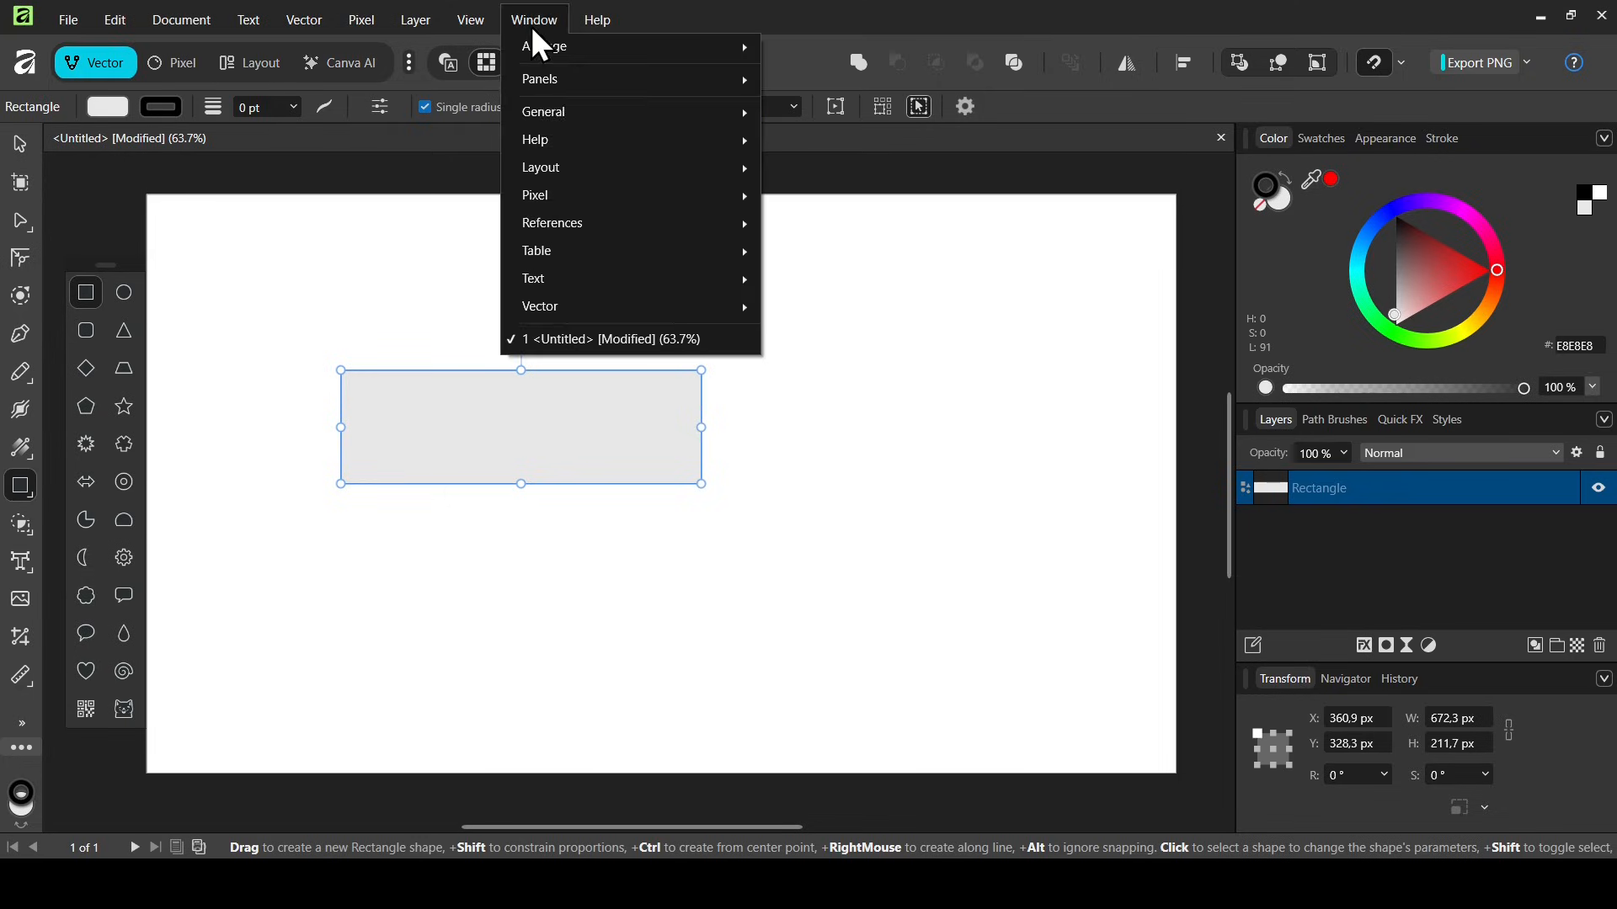
mouse_move(590, 112)
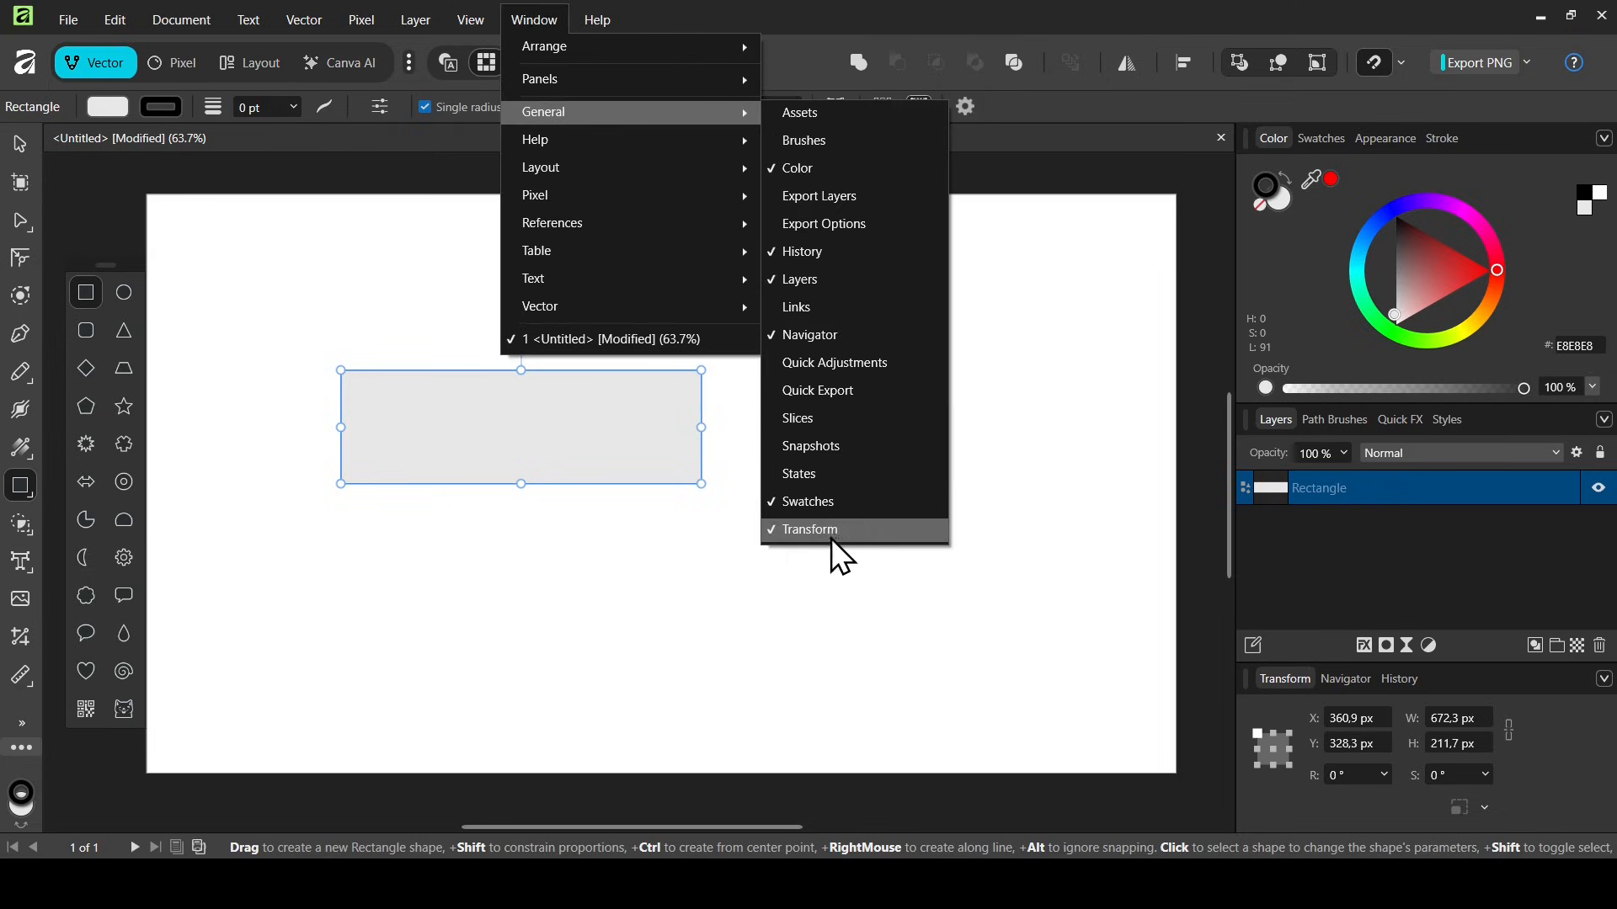
click(1000, 5)
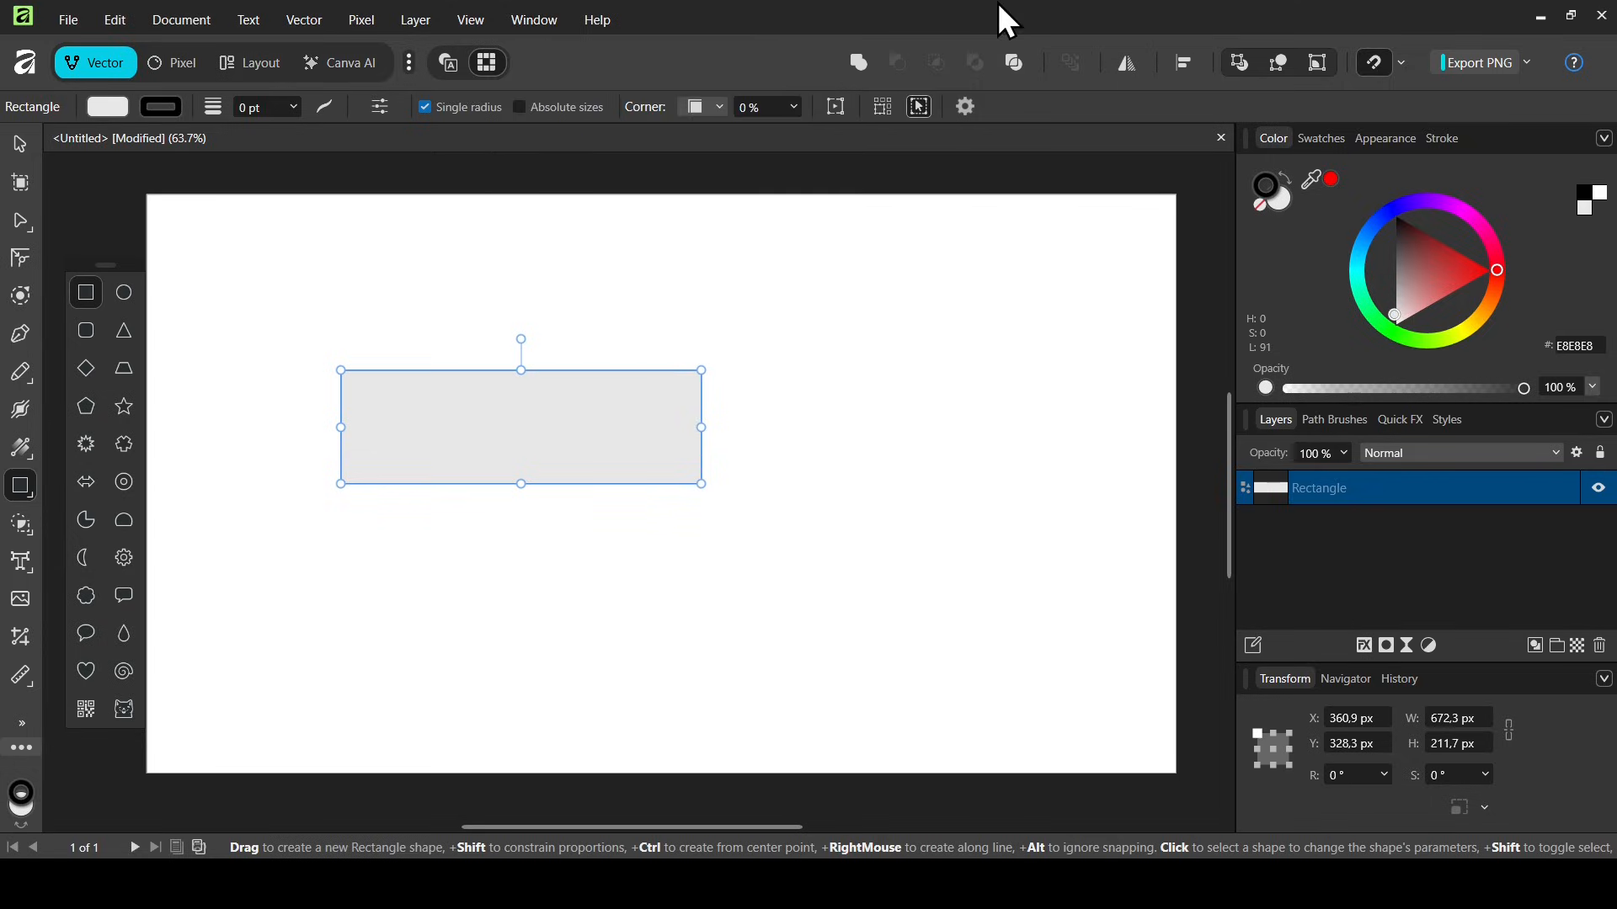
click(1275, 750)
text(1000)
key(Return)
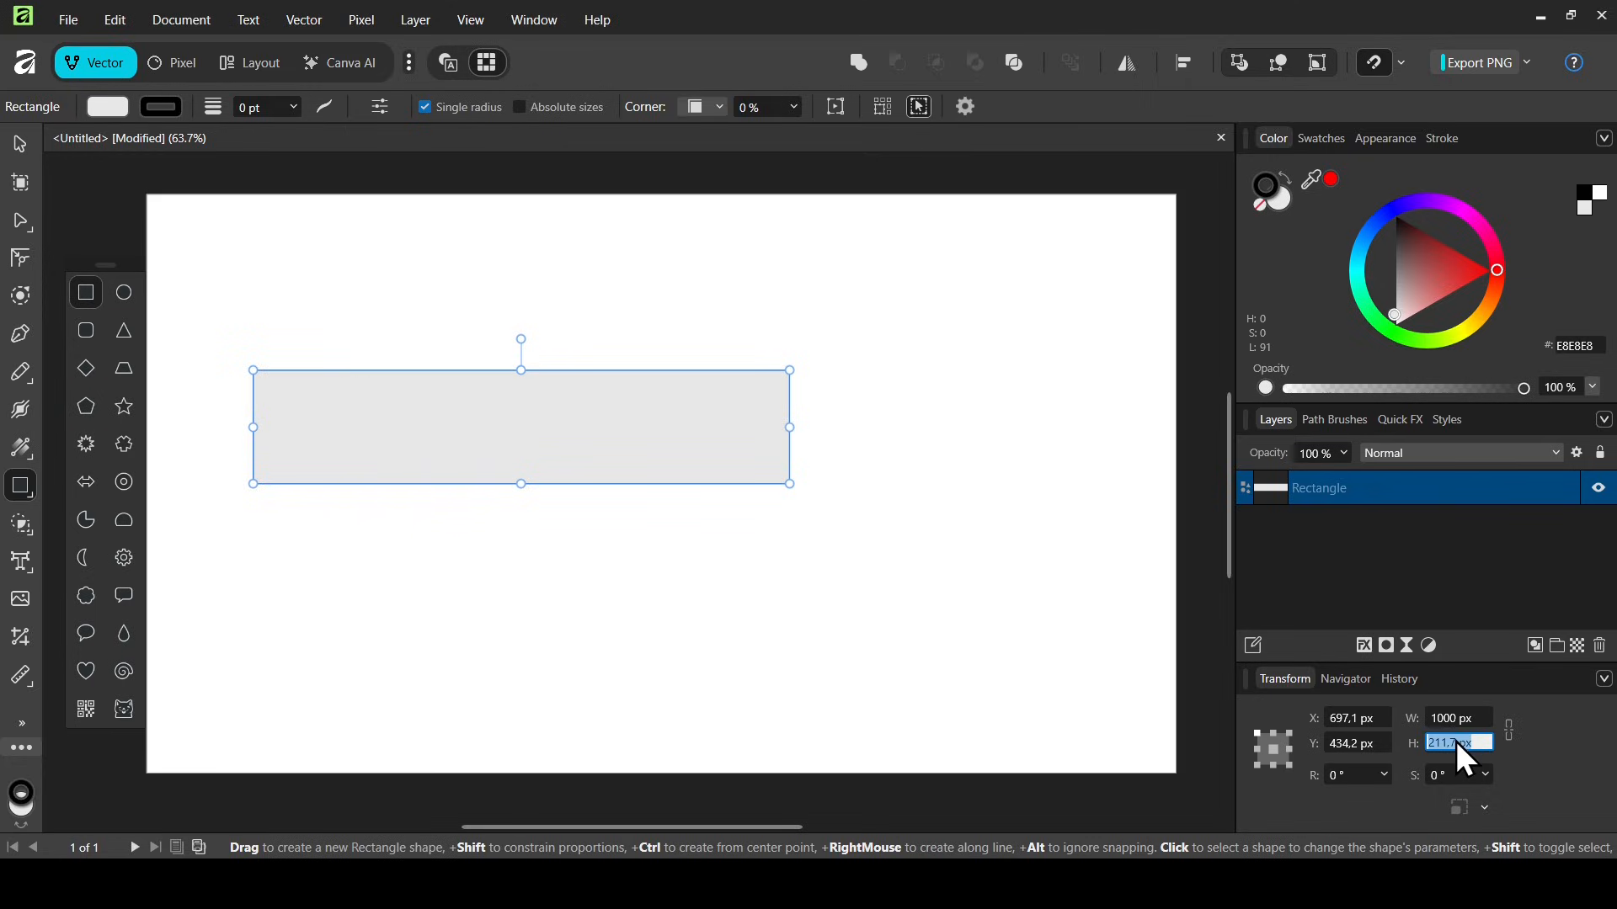
text(300)
key(Return)
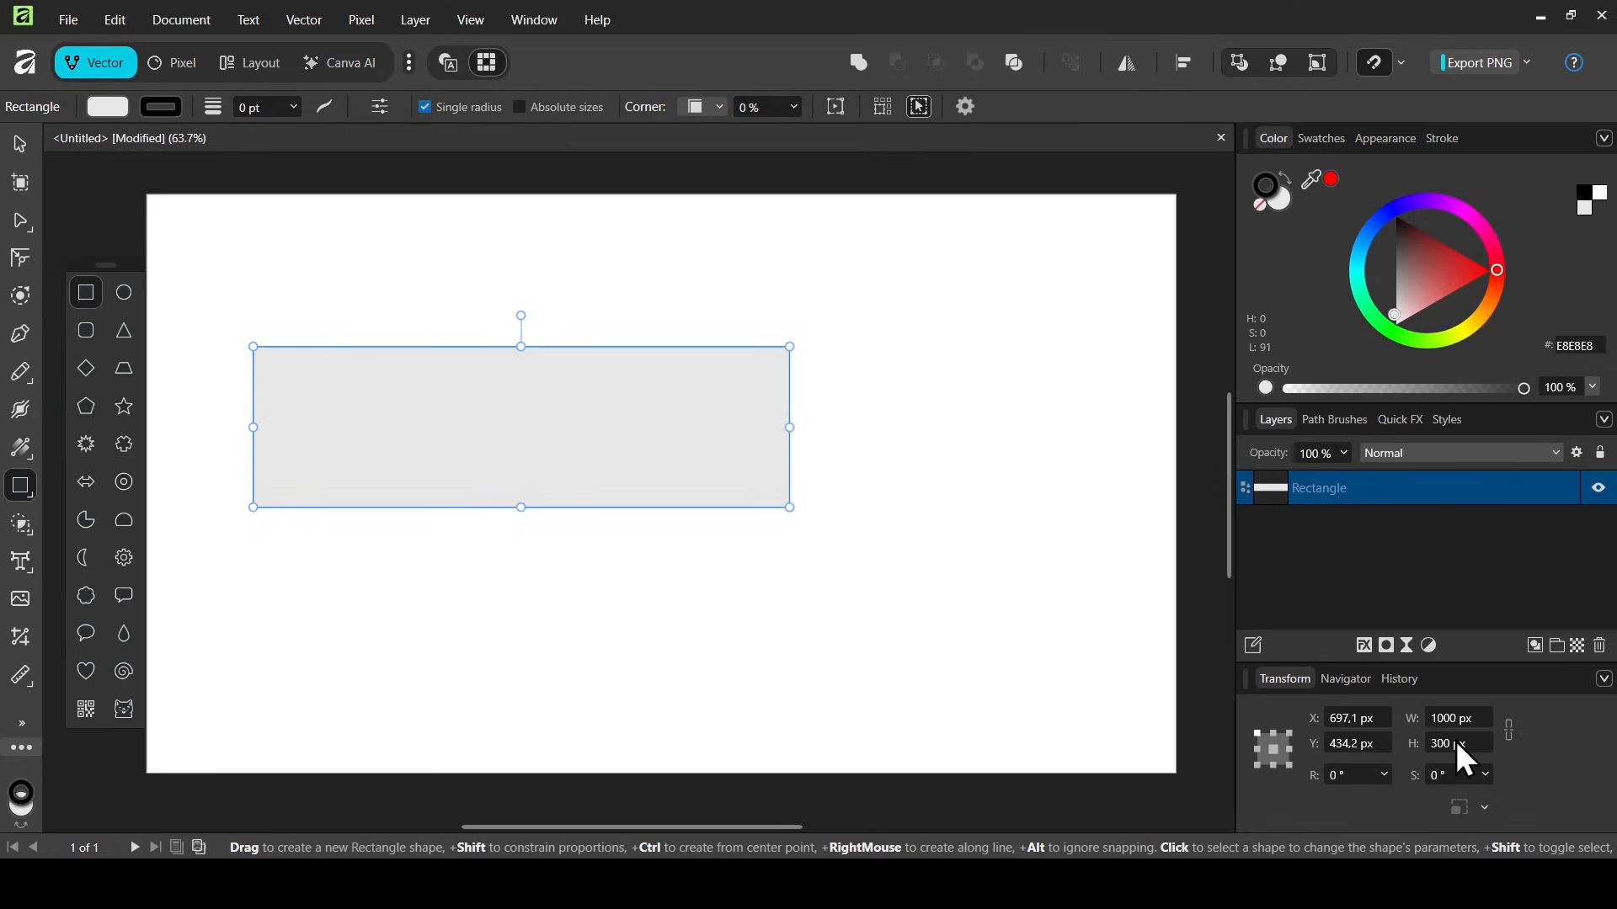
- Remove the rectangle's fill and give it a 1 pt outline
click(108, 107)
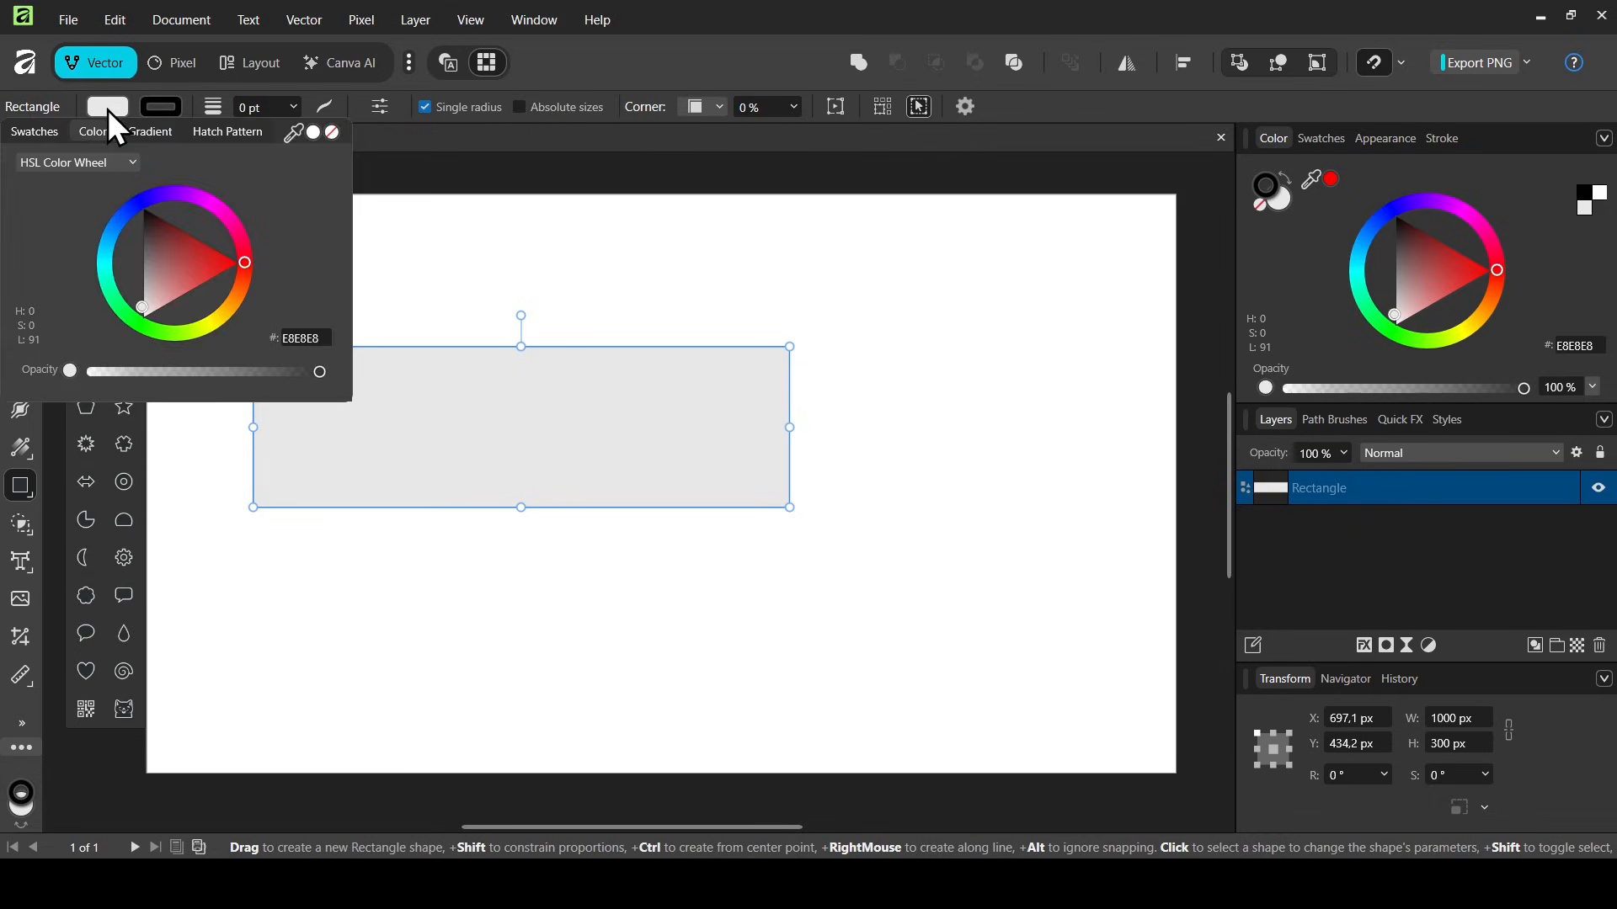
click(333, 133)
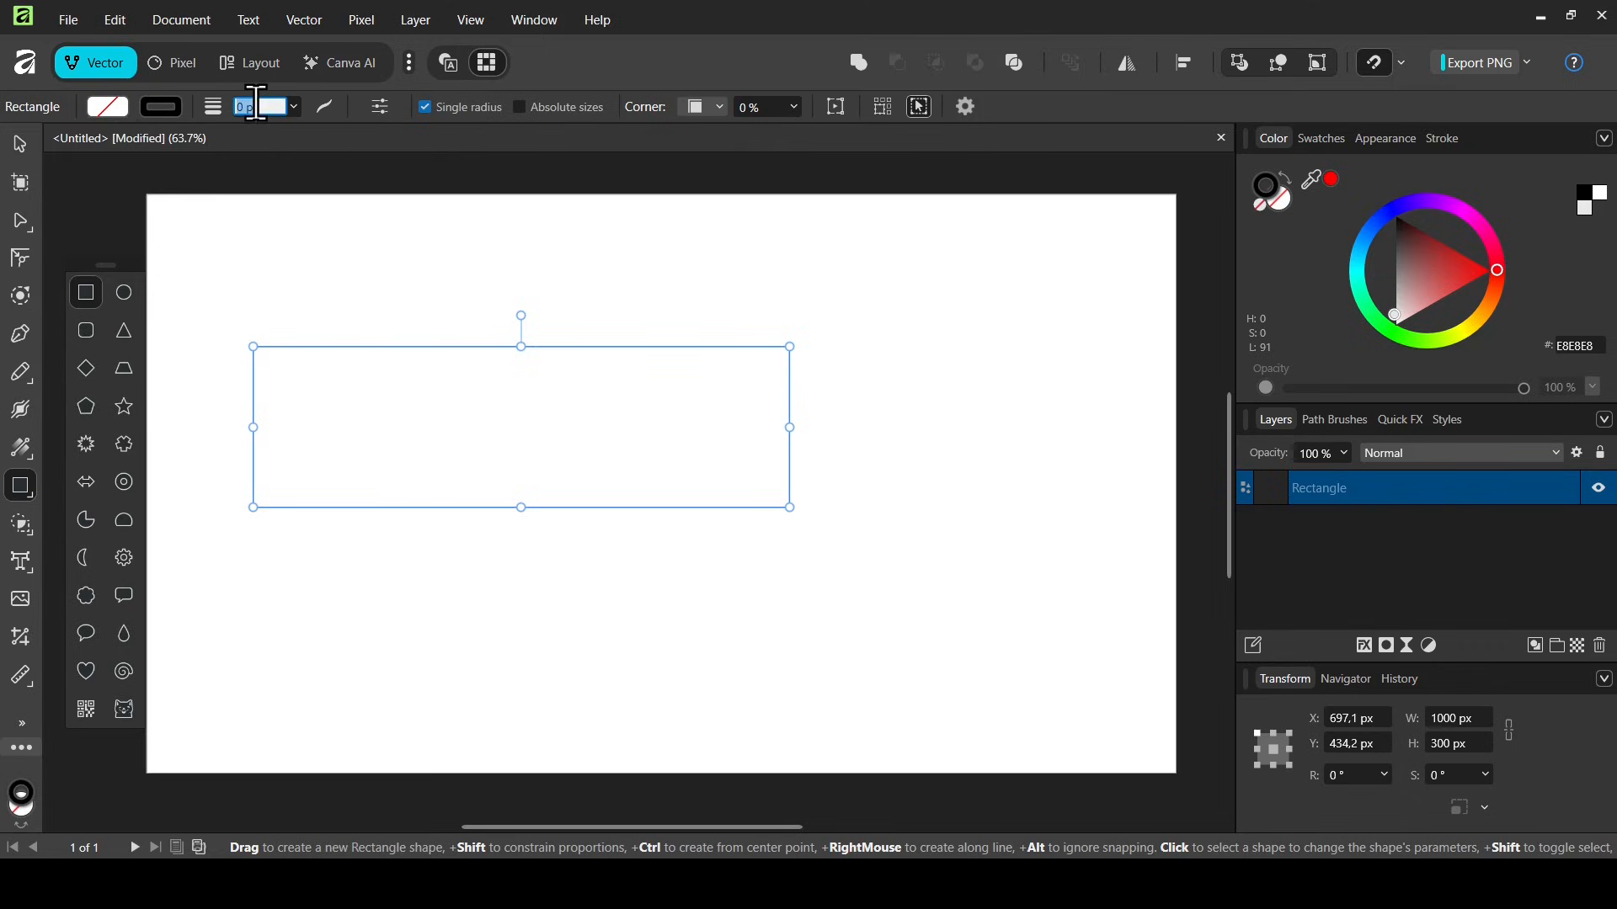
text(1)
key(Return)
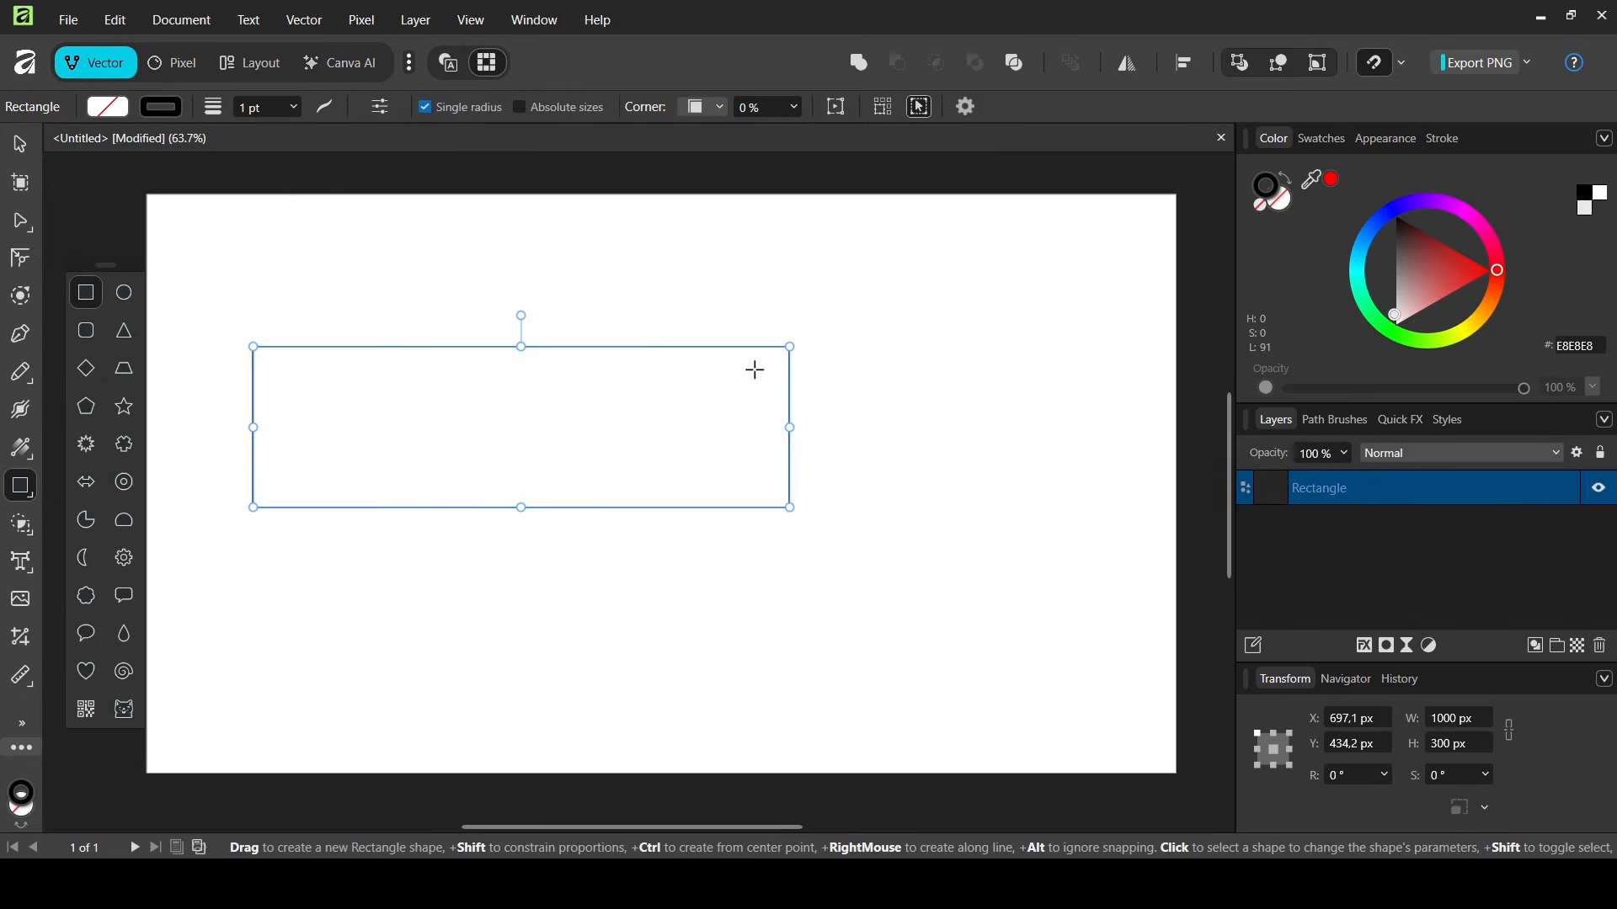
- Change the rectangle's corners to Rounded with a 100% radius
click(717, 107)
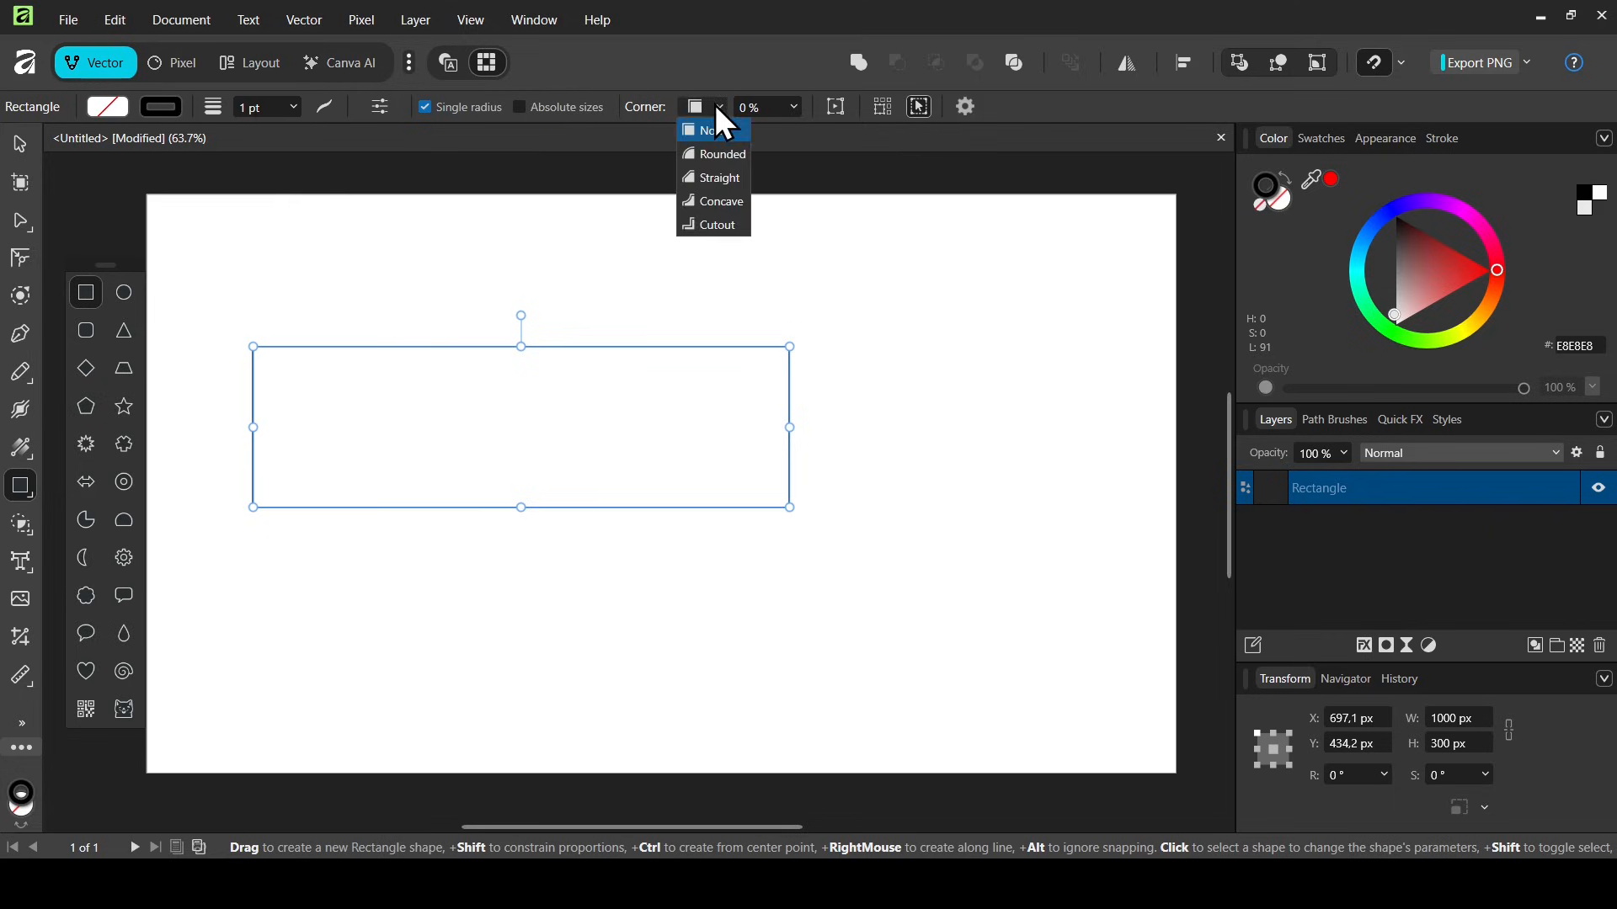
click(715, 155)
click(791, 107)
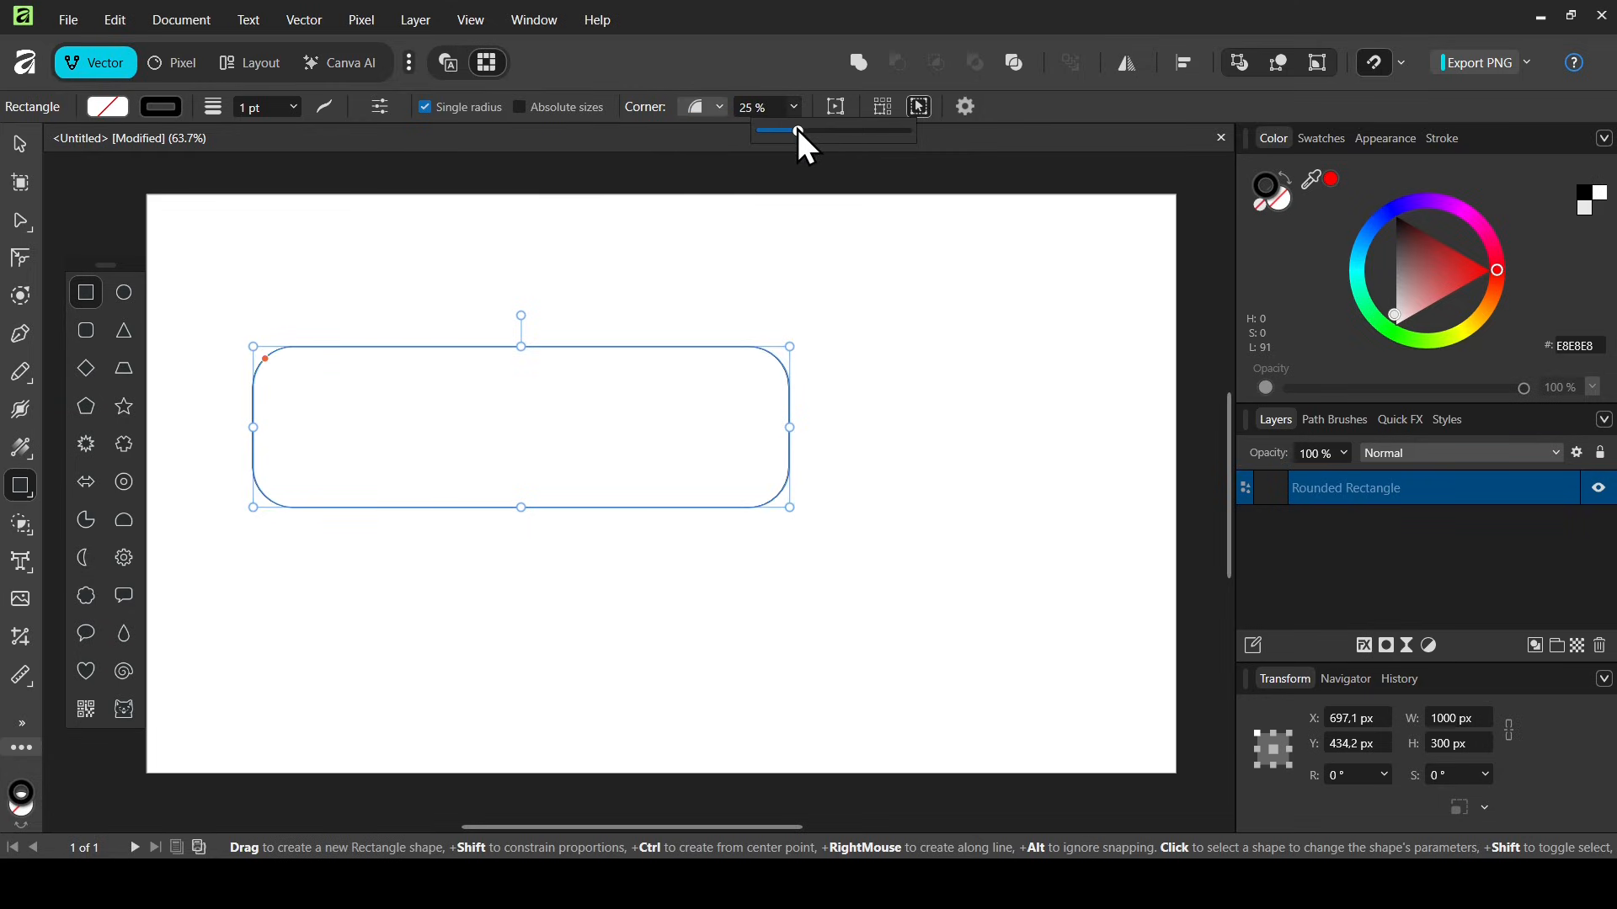
drag(797, 129, 978, 130)
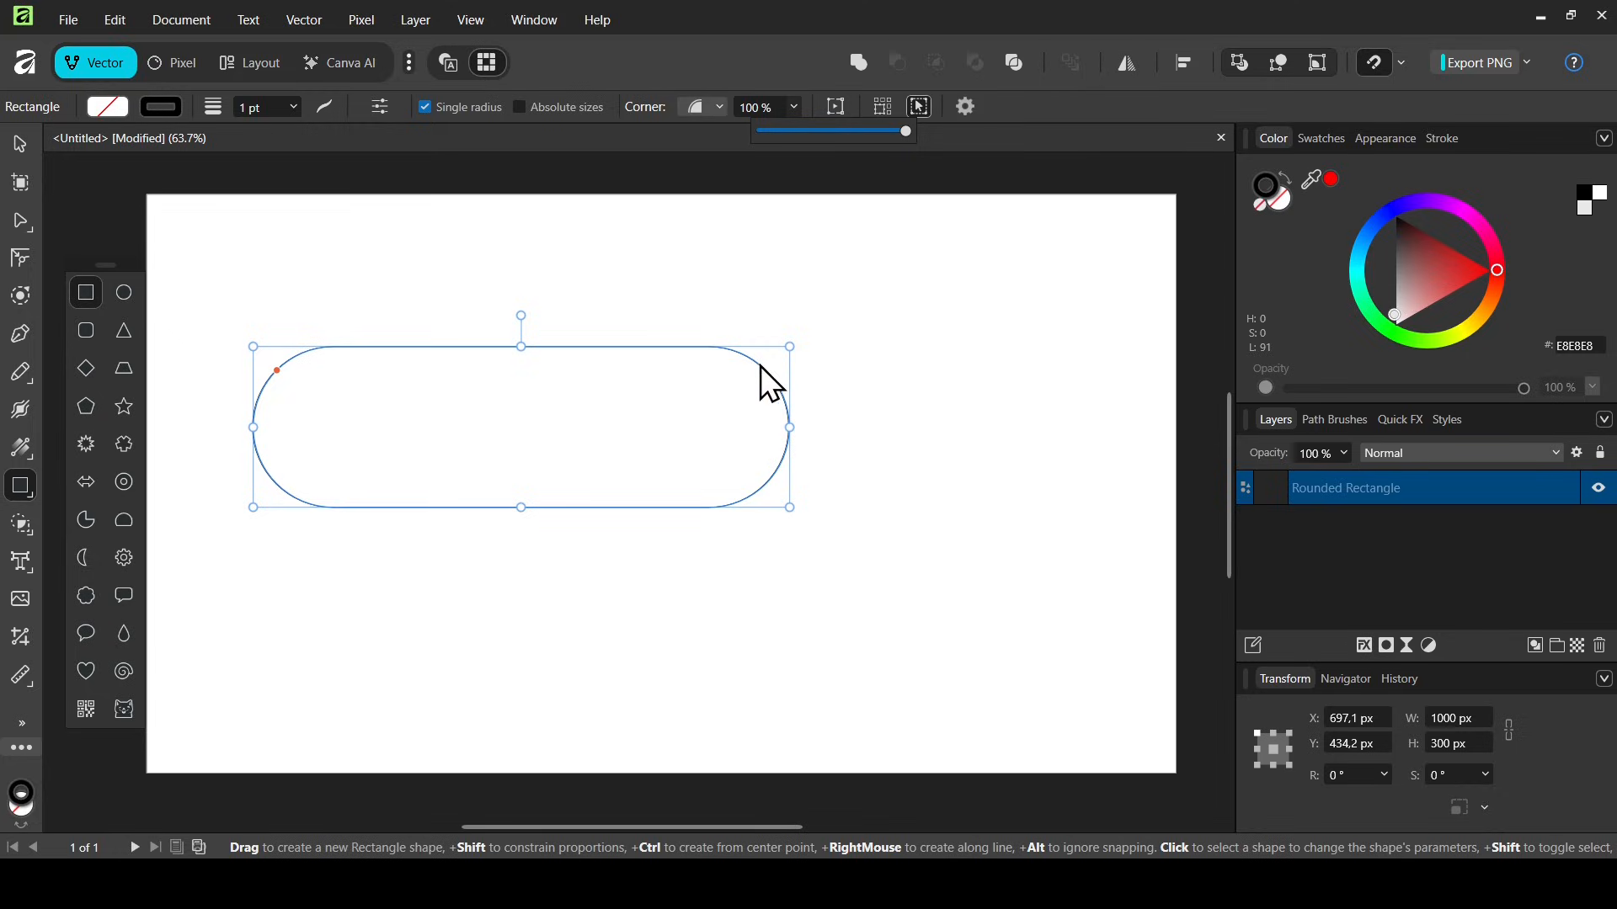
- Review the snapping options and move the rounded rectangle to the exact centre of the page
click(17, 146)
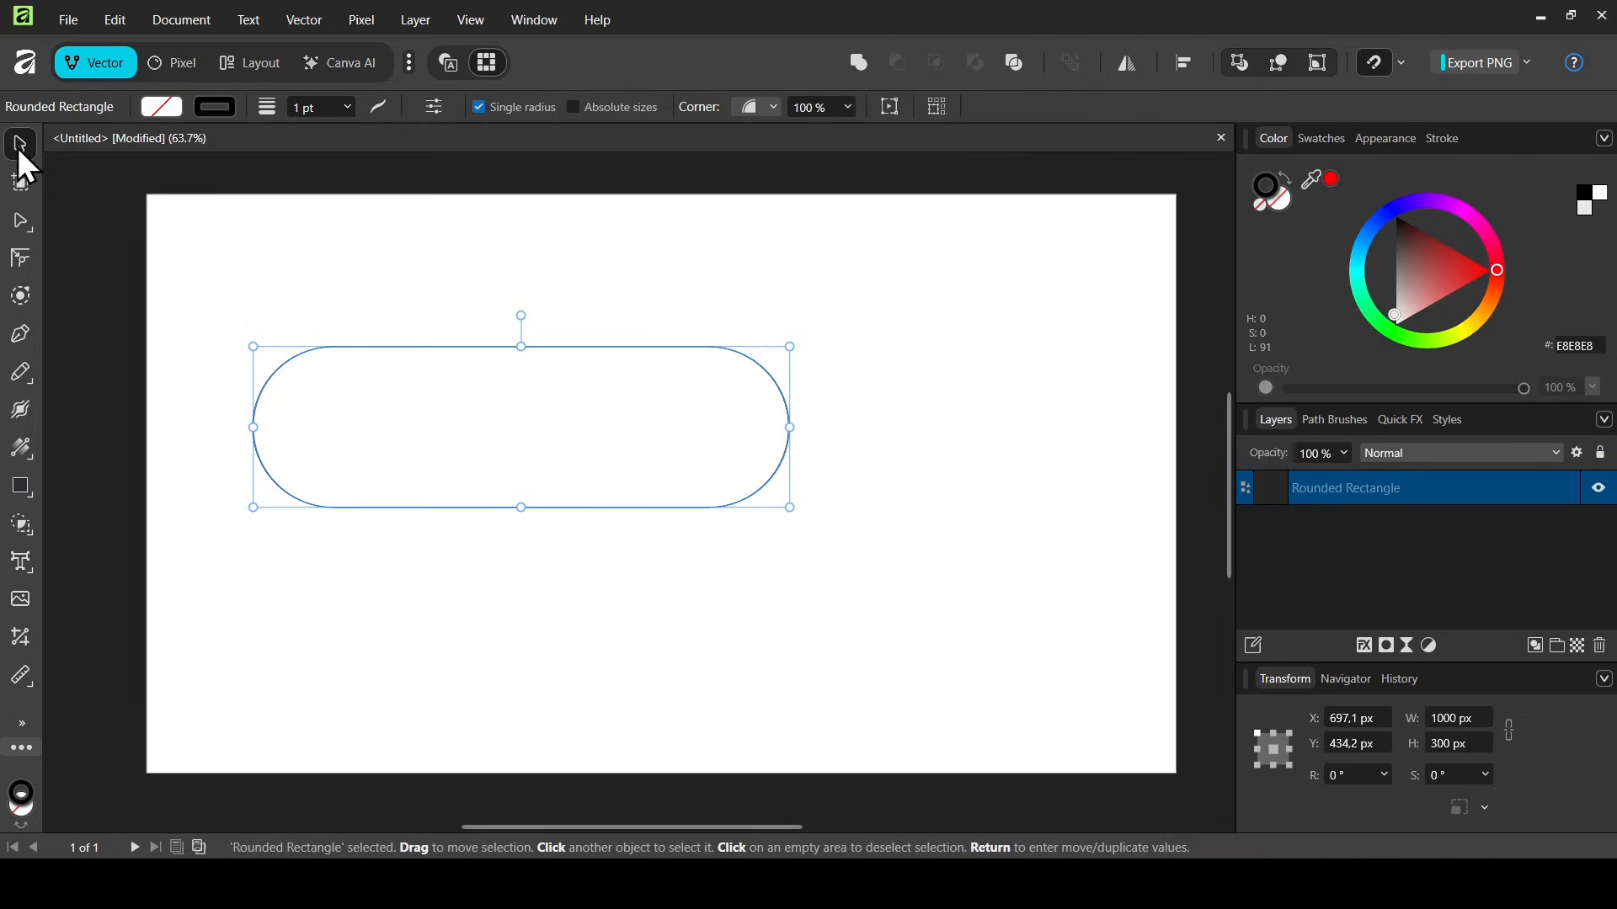
click(1401, 64)
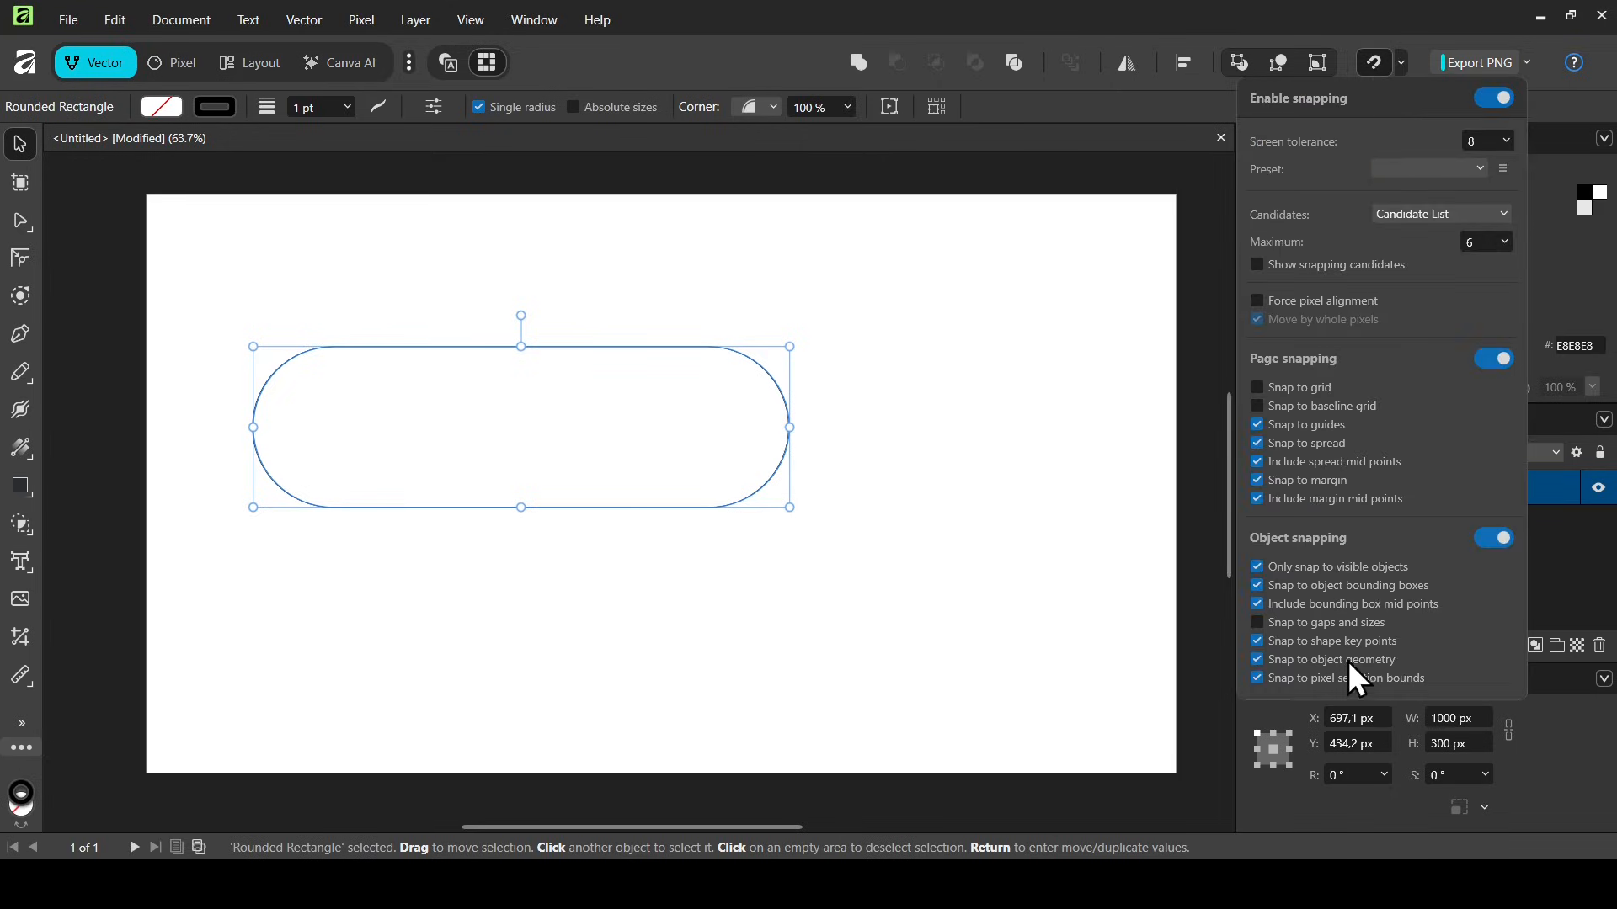
click(928, 7)
drag(563, 406, 706, 466)
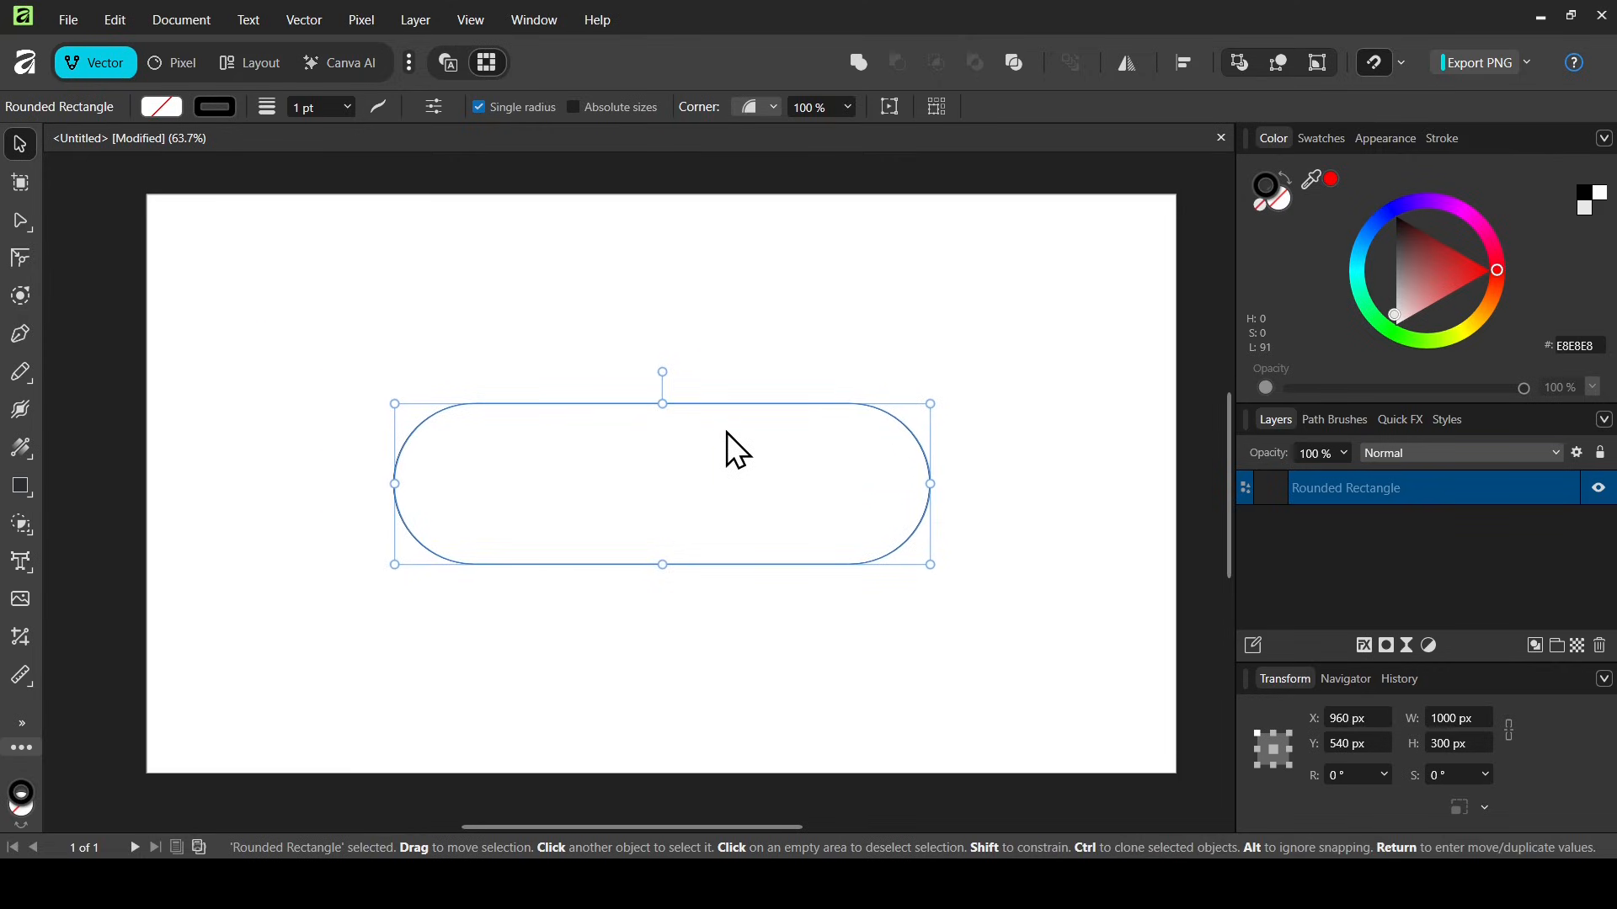
- Duplicate the rounded rectangle and resize the copy to 800 px wide by 100 px high
key(ctrl+j)
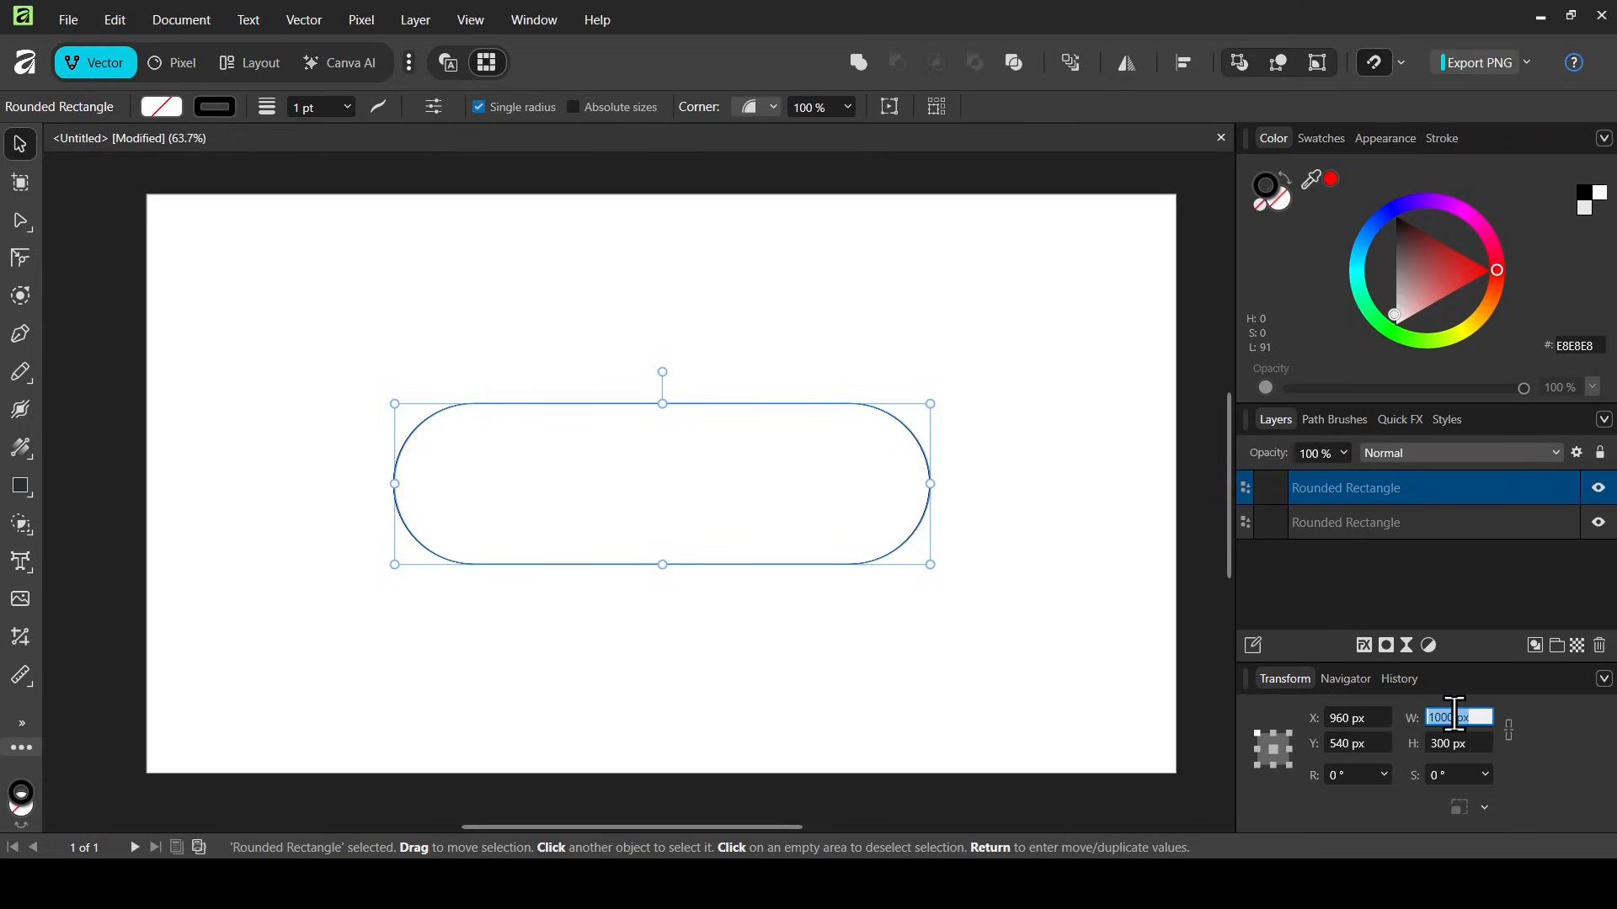
text(800)
key(Return)
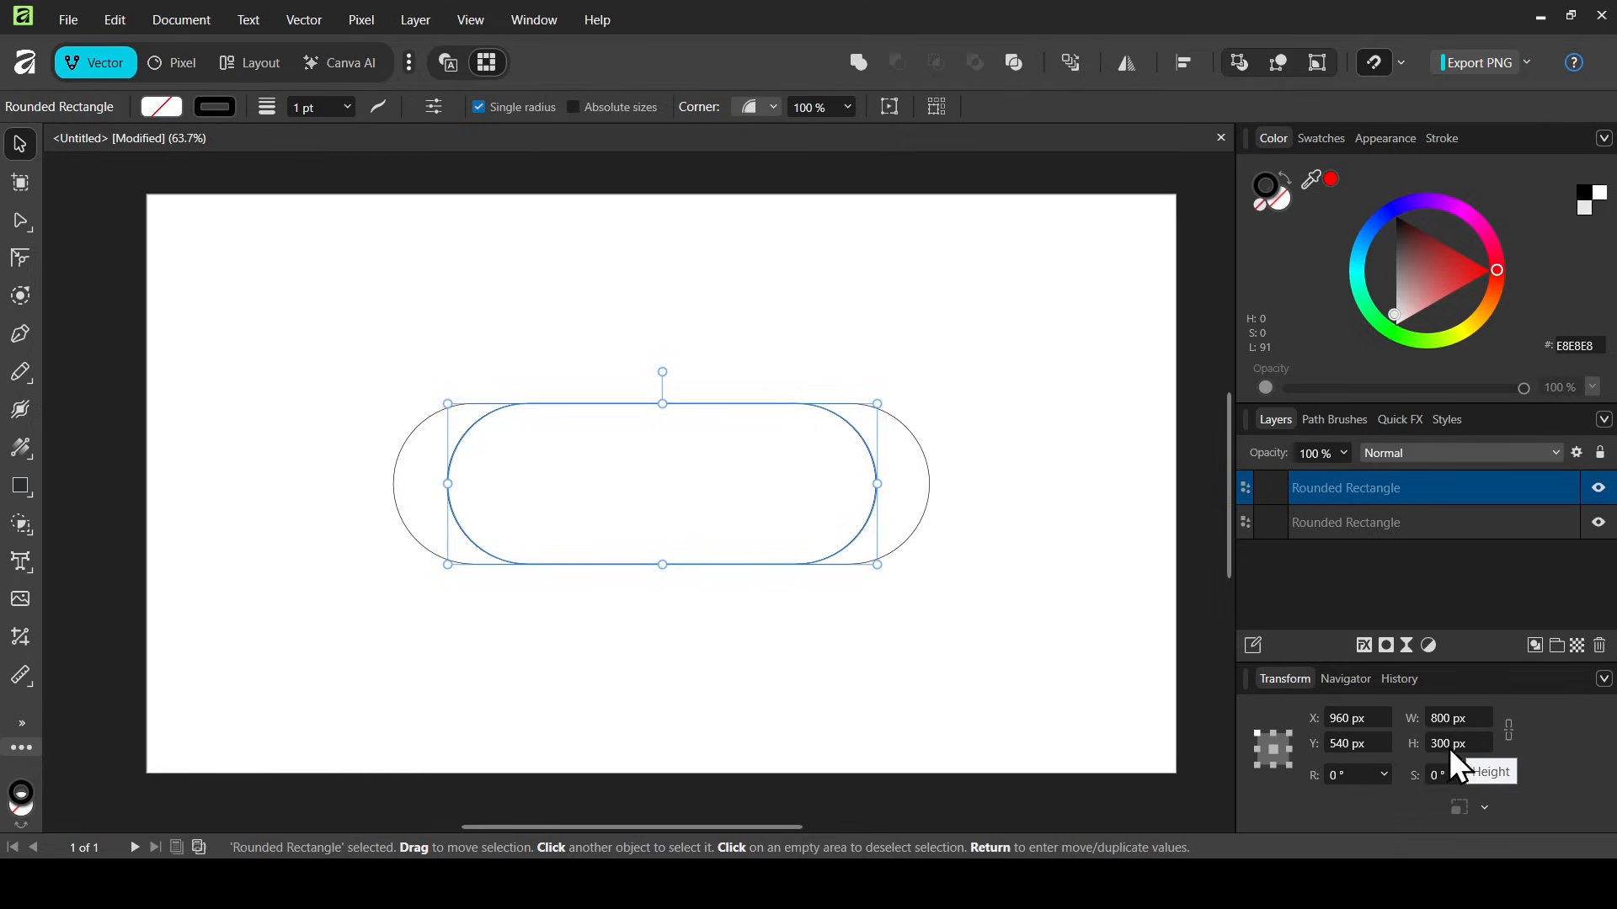
click(1448, 748)
text(100)
key(Return)
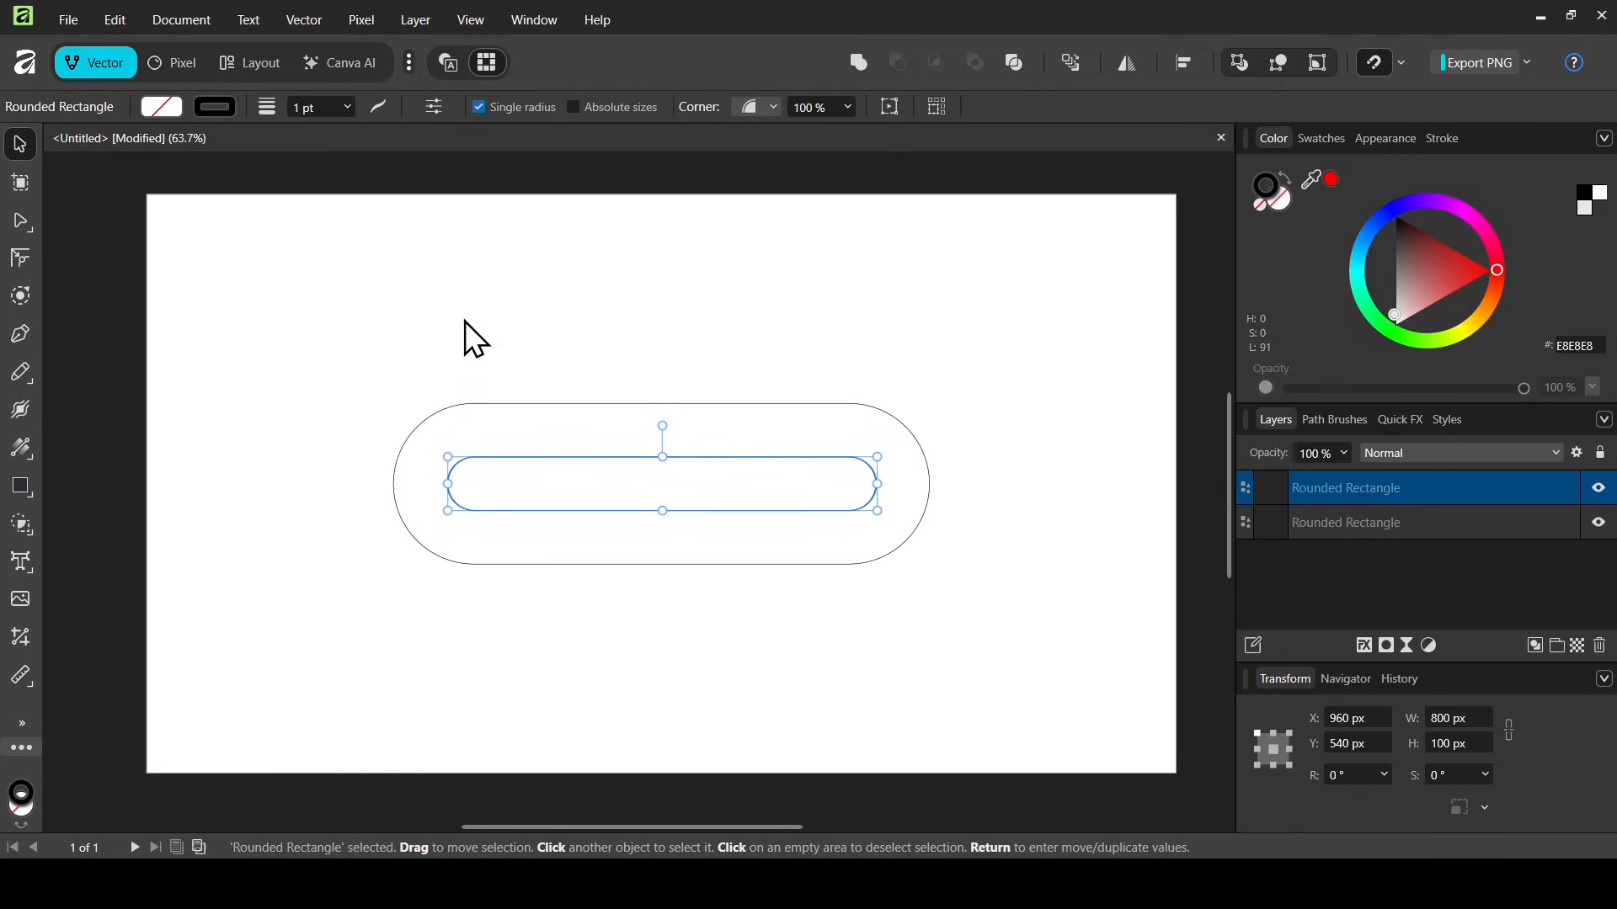
- Group the two rounded rectangles, then duplicate the group and rotate the copy -90° to form a cross
drag(320, 335, 1038, 645)
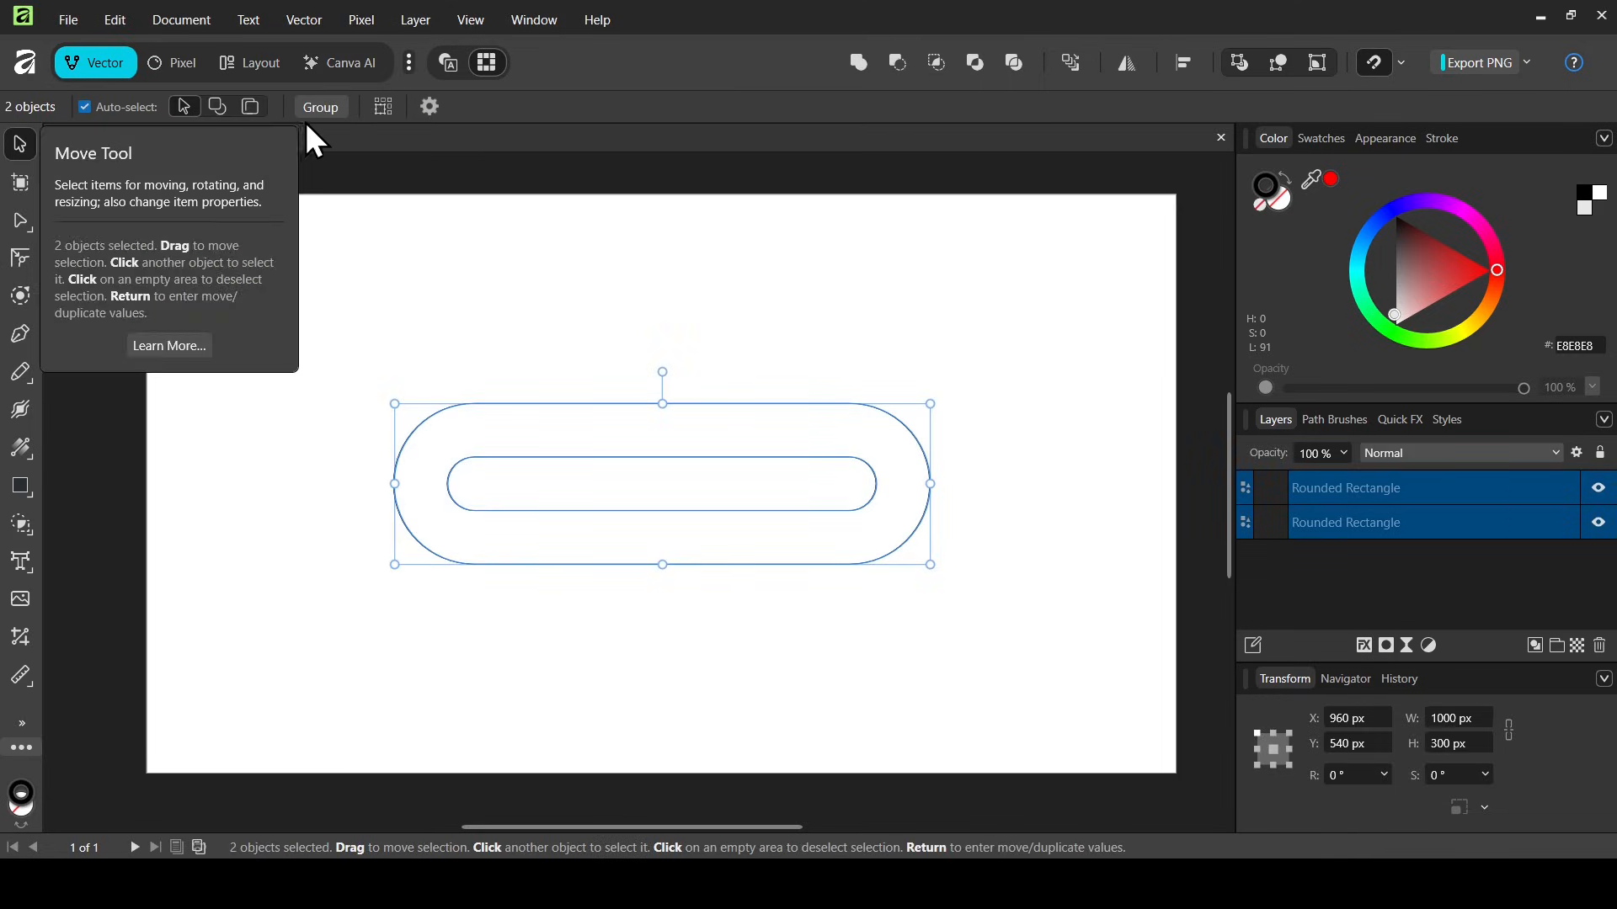
click(325, 109)
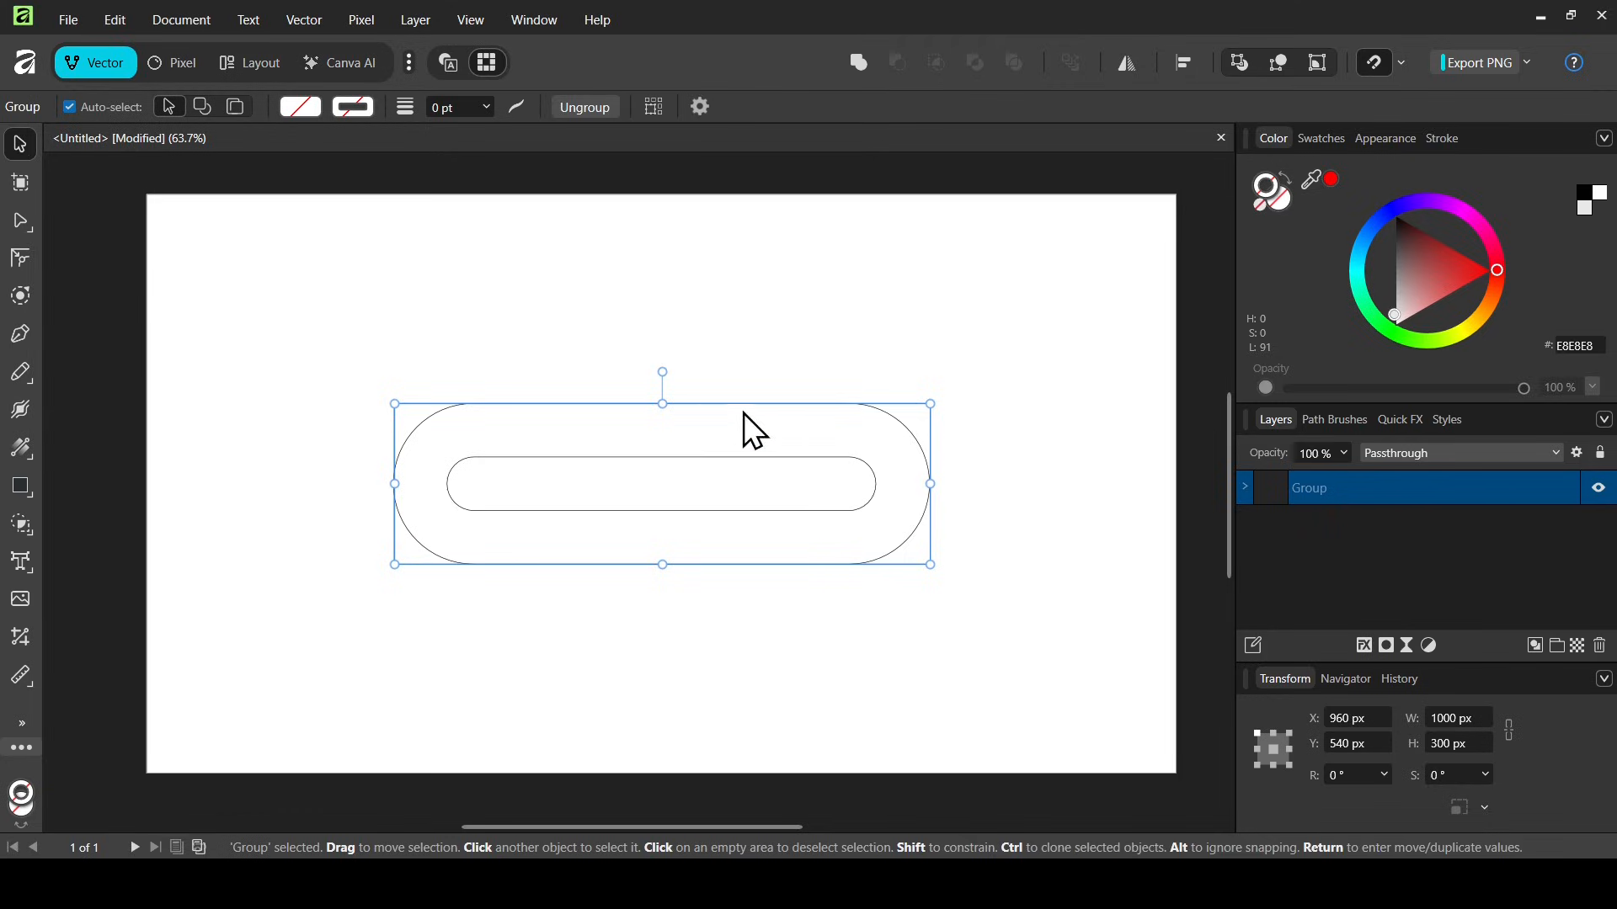
key(ctrl+j)
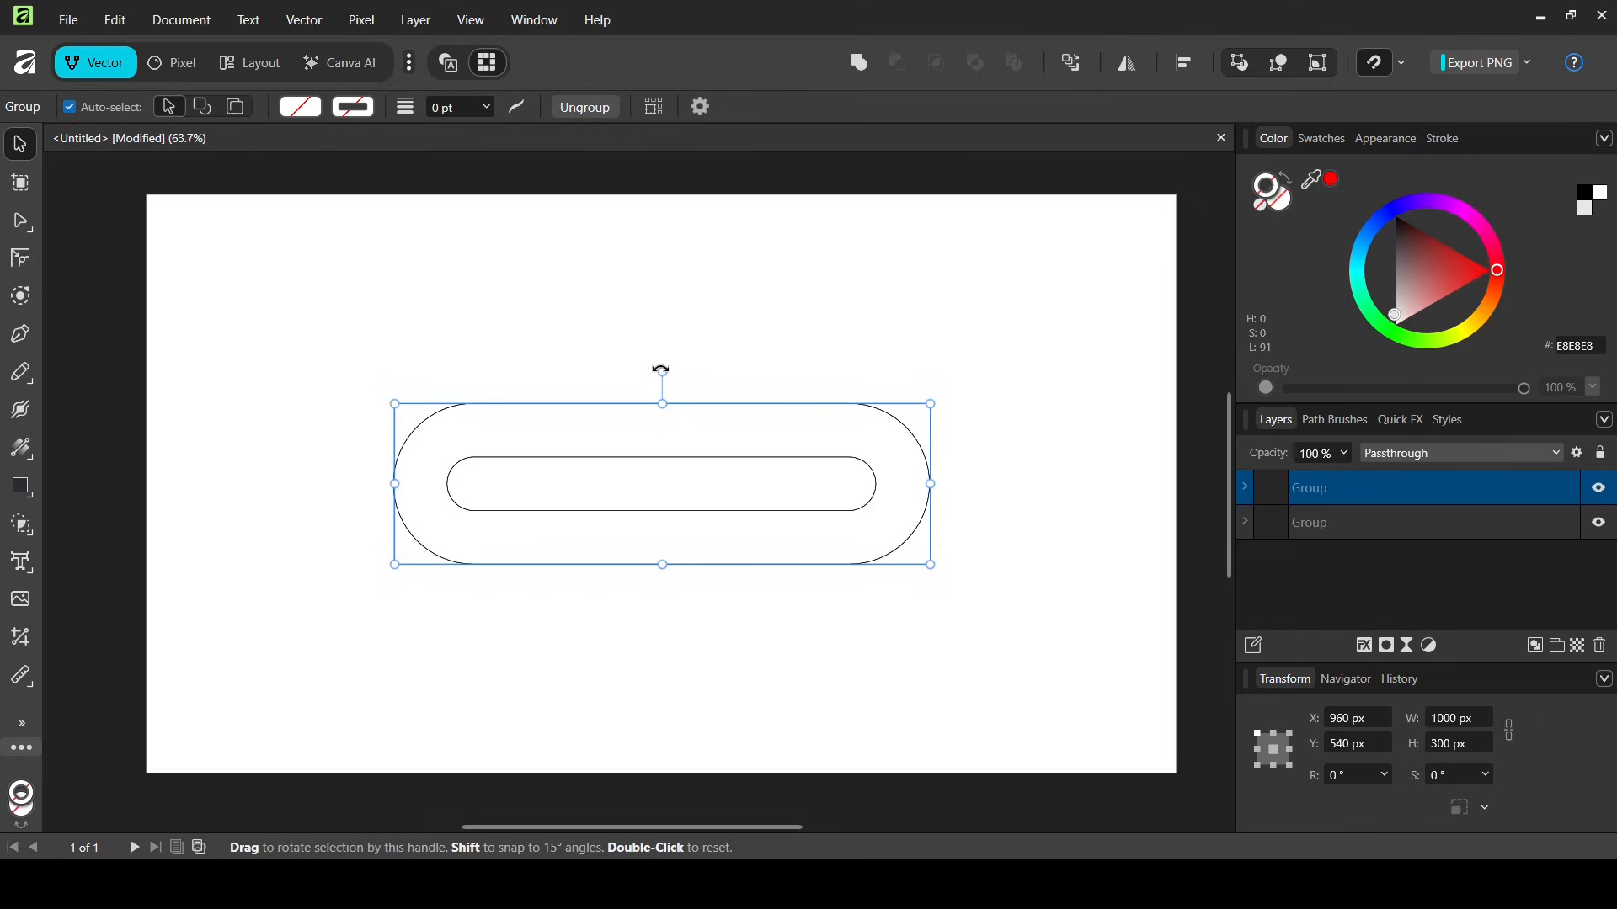
drag(661, 369, 769, 486)
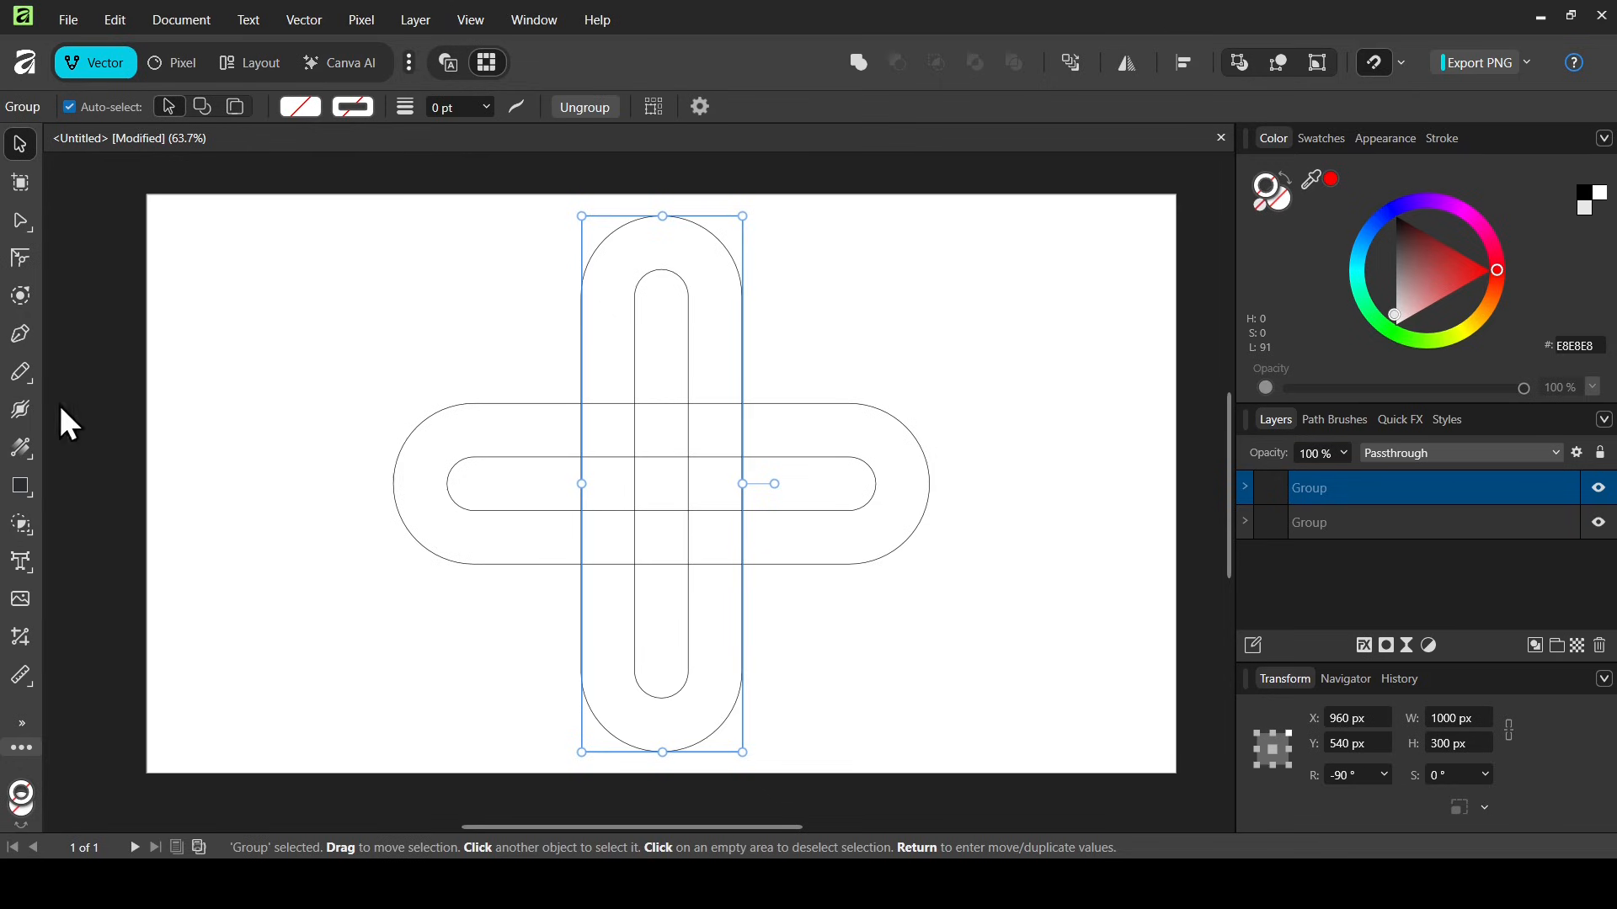
- Draw a 200 px unfilled circle with a 1 pt outline between the vertical group's inner left edge and outer right edge
click(28, 494)
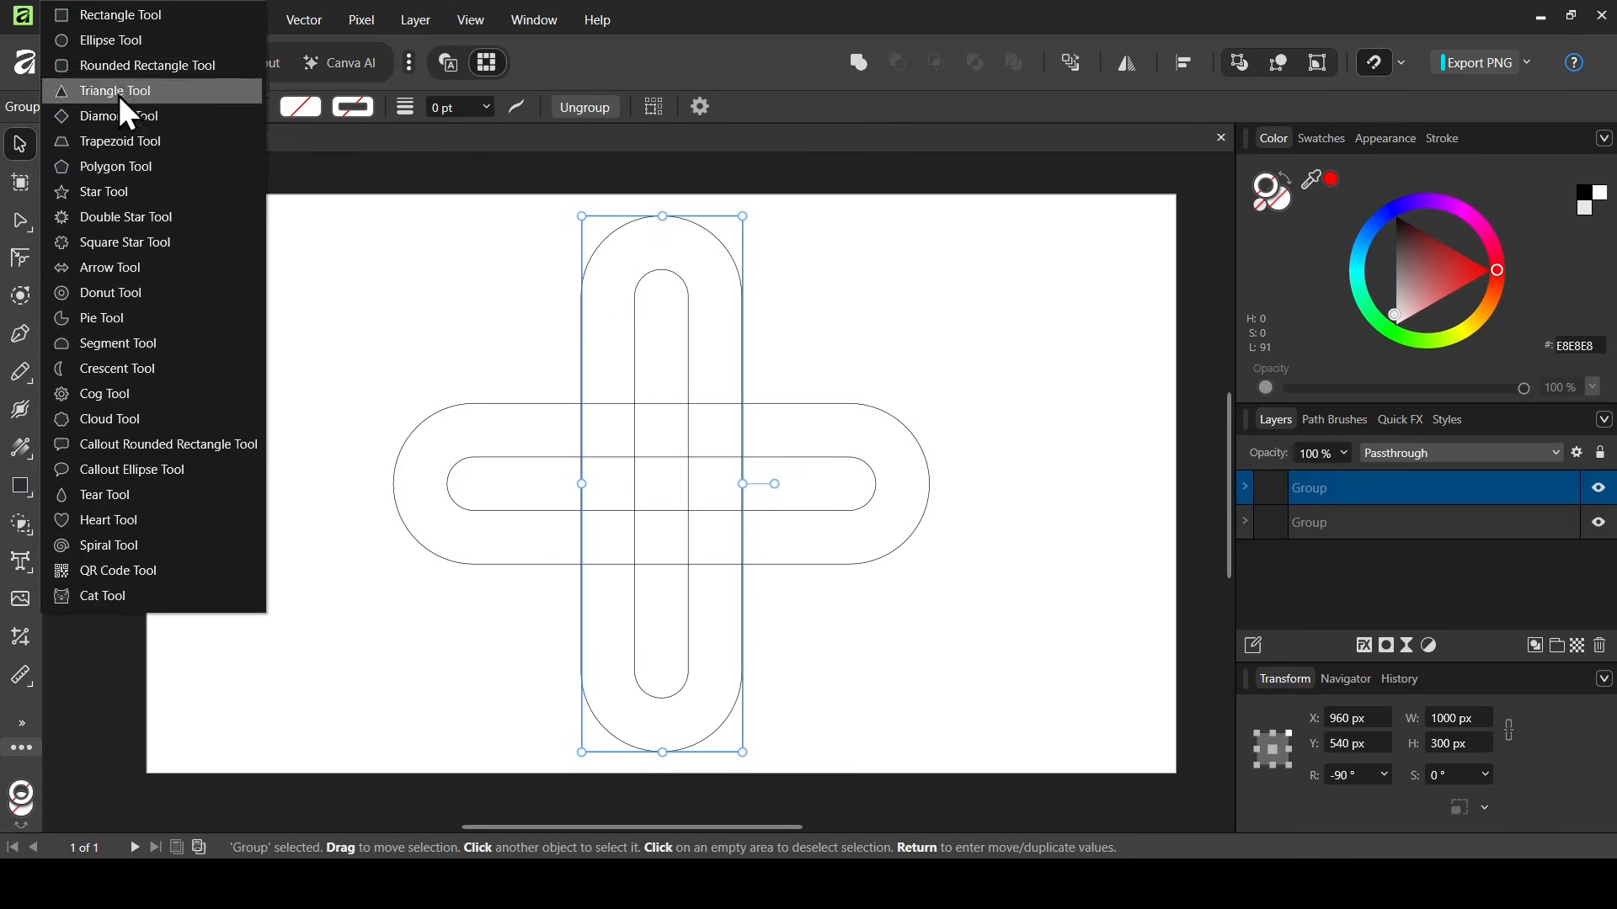
click(123, 39)
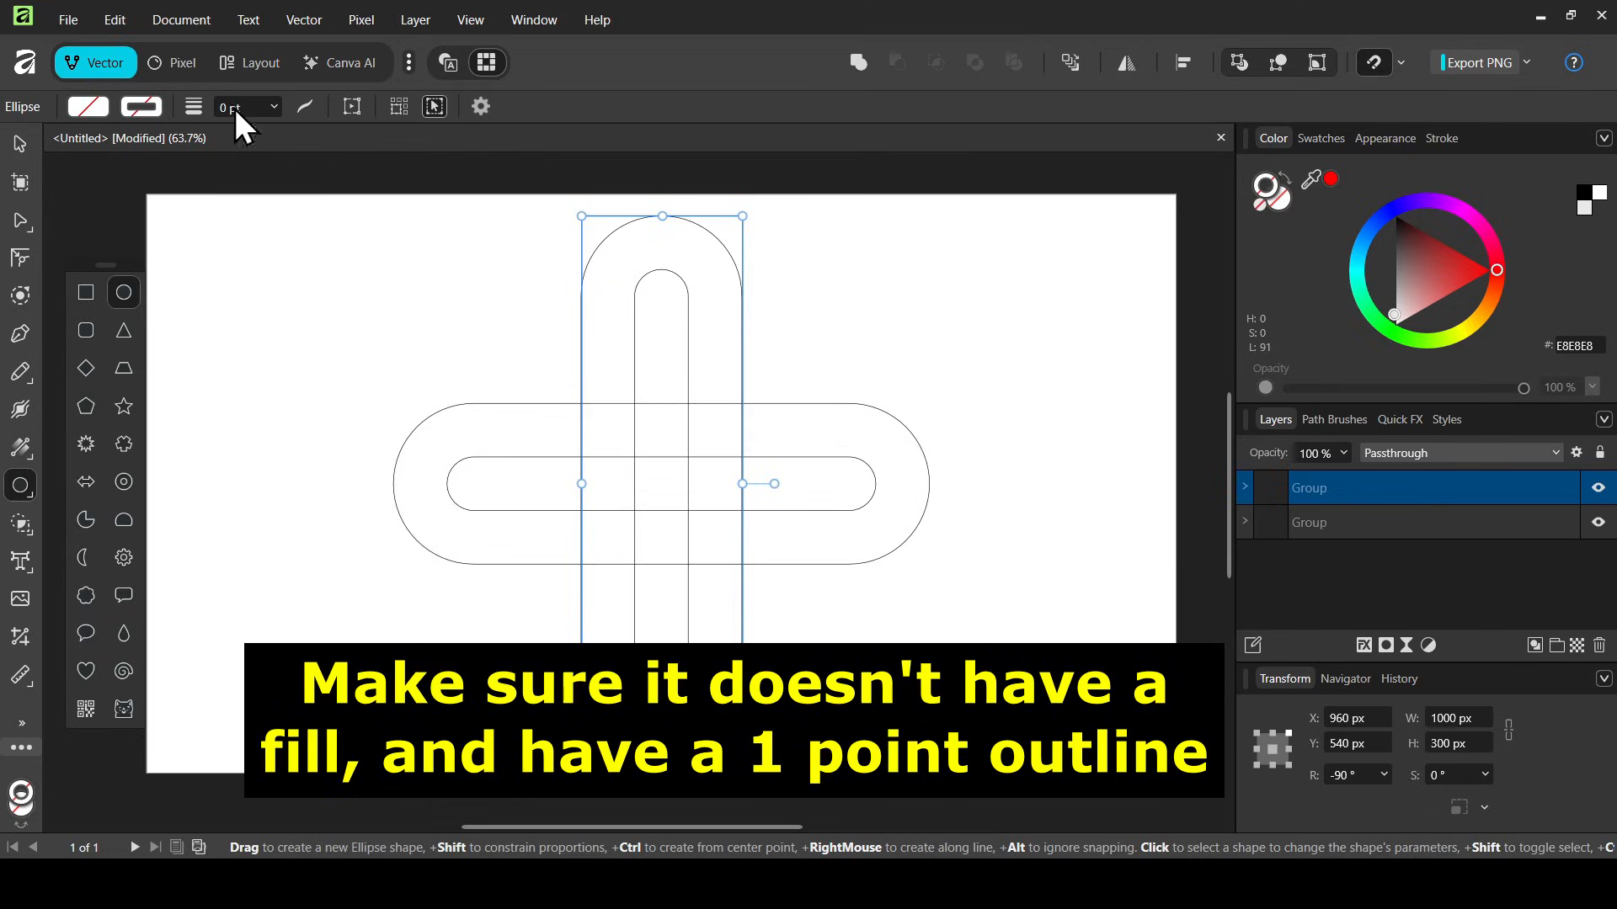
click(235, 108)
text(1)
key(Return)
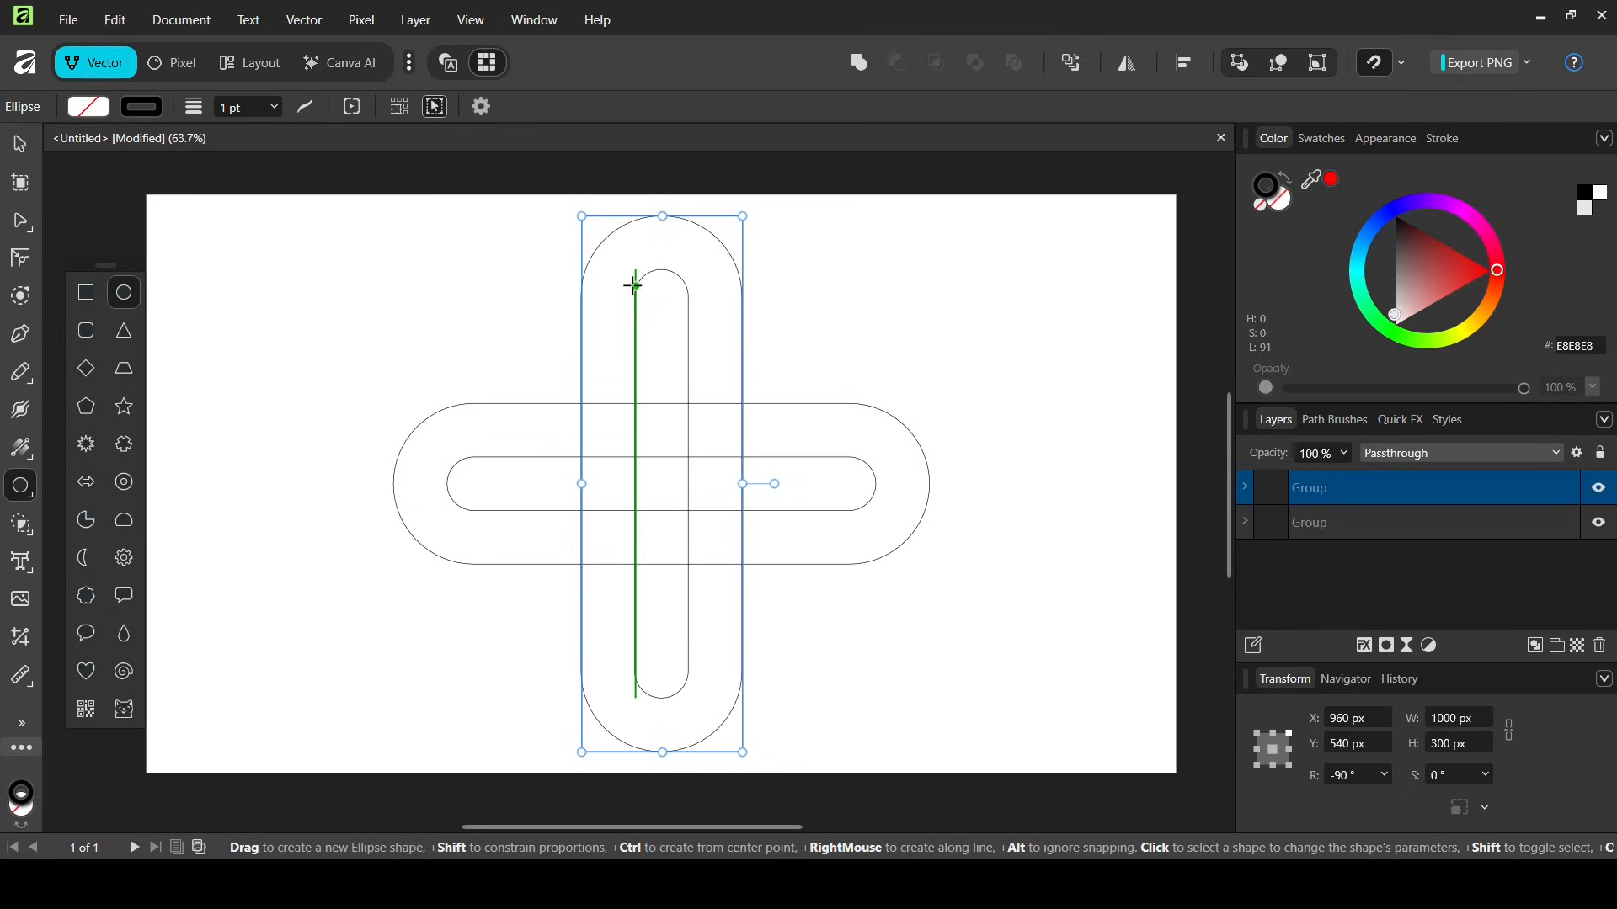
drag(634, 286, 763, 363)
- Move the circle up to Y 190 px so it fits against the vertical group's rounded upper end
click(26, 145)
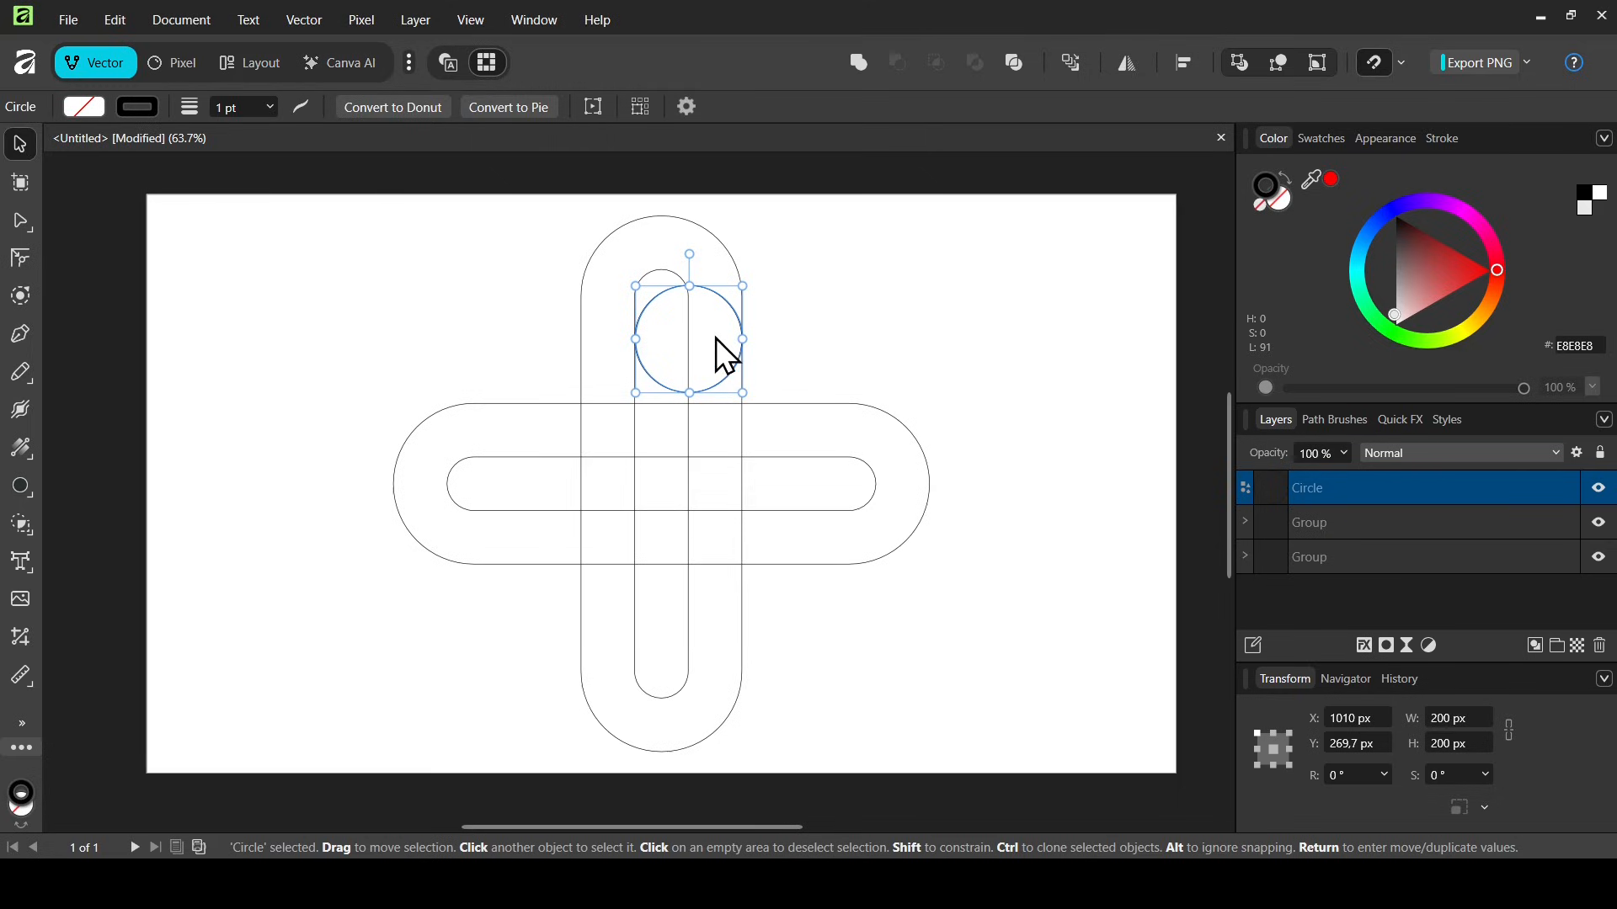
drag(716, 337, 710, 300)
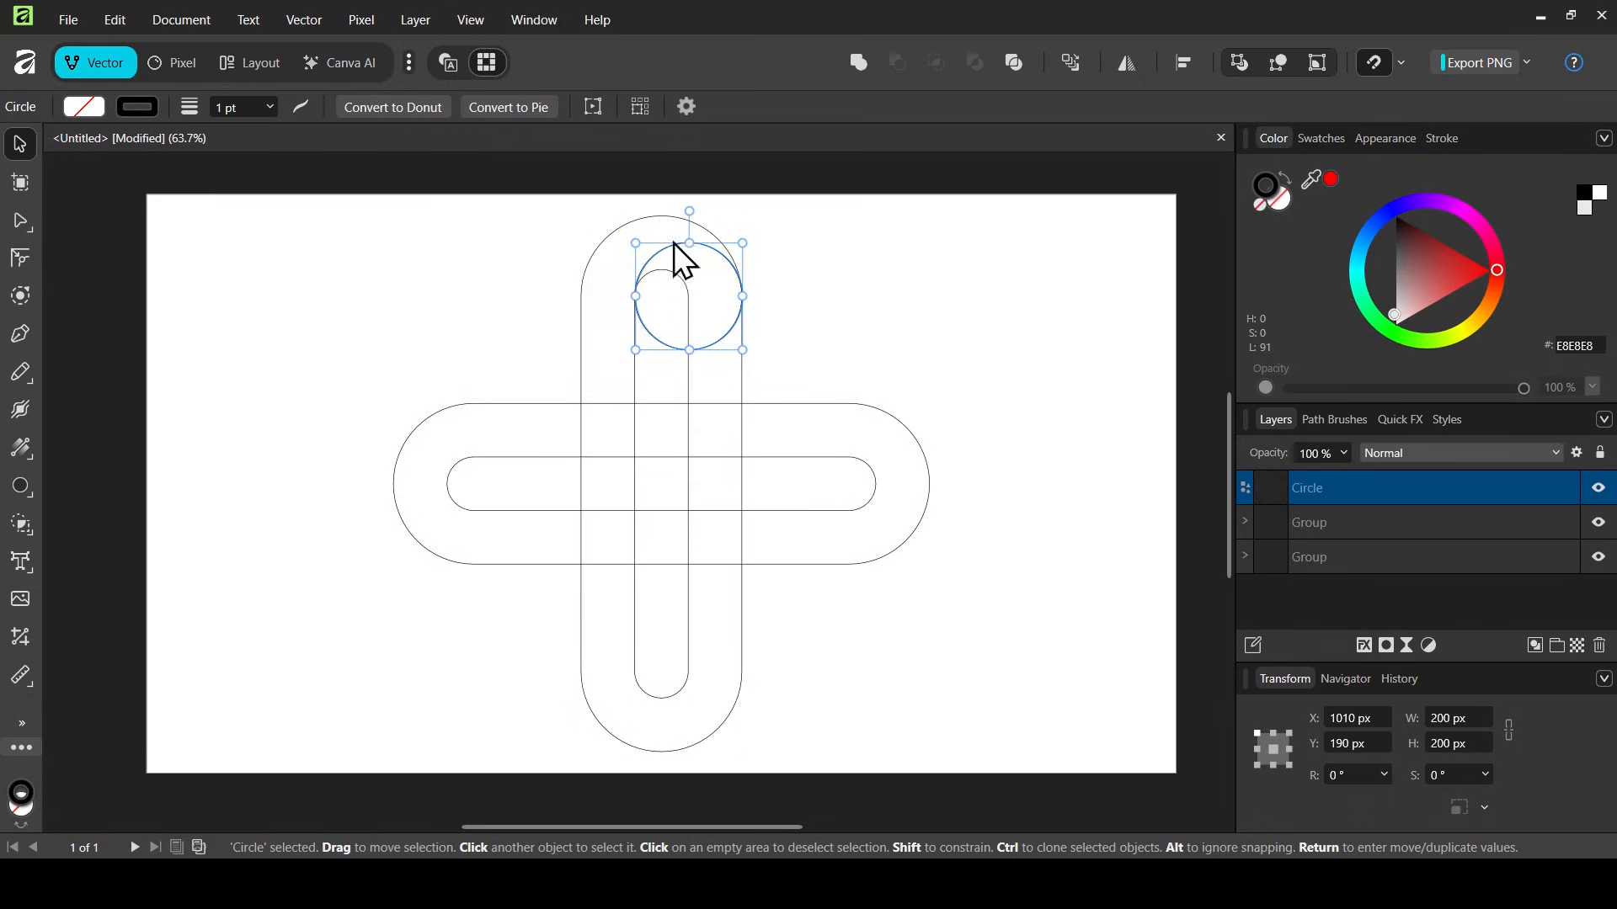
click(715, 268)
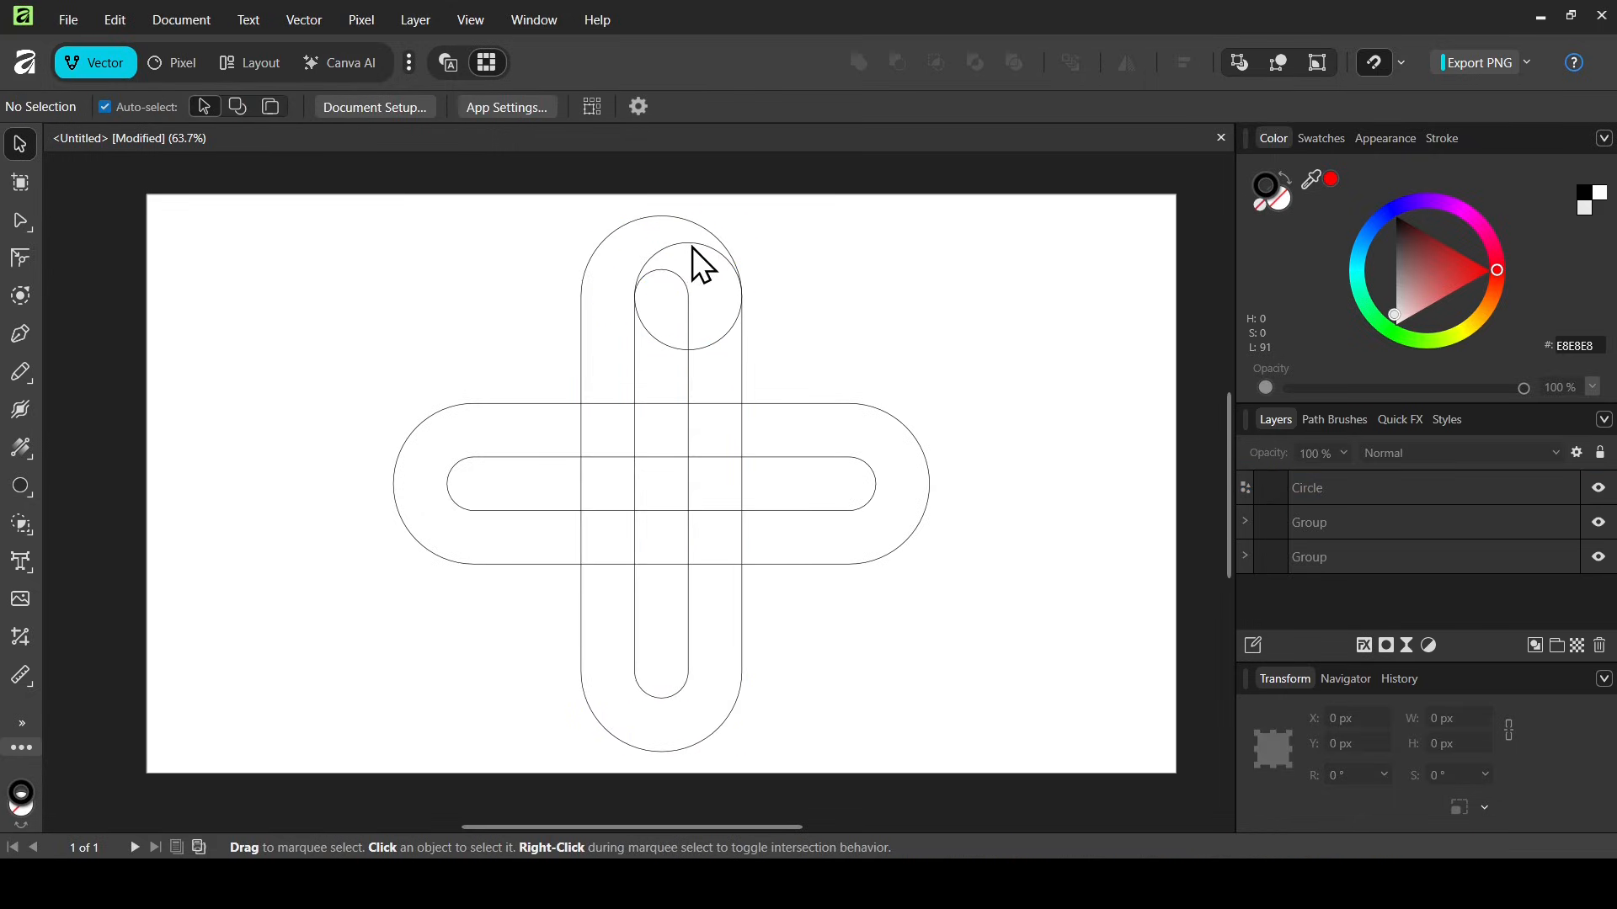
- Duplicate the circle and place the copy at X 610 px, Y 590 px in the horizontal group's left end
click(693, 248)
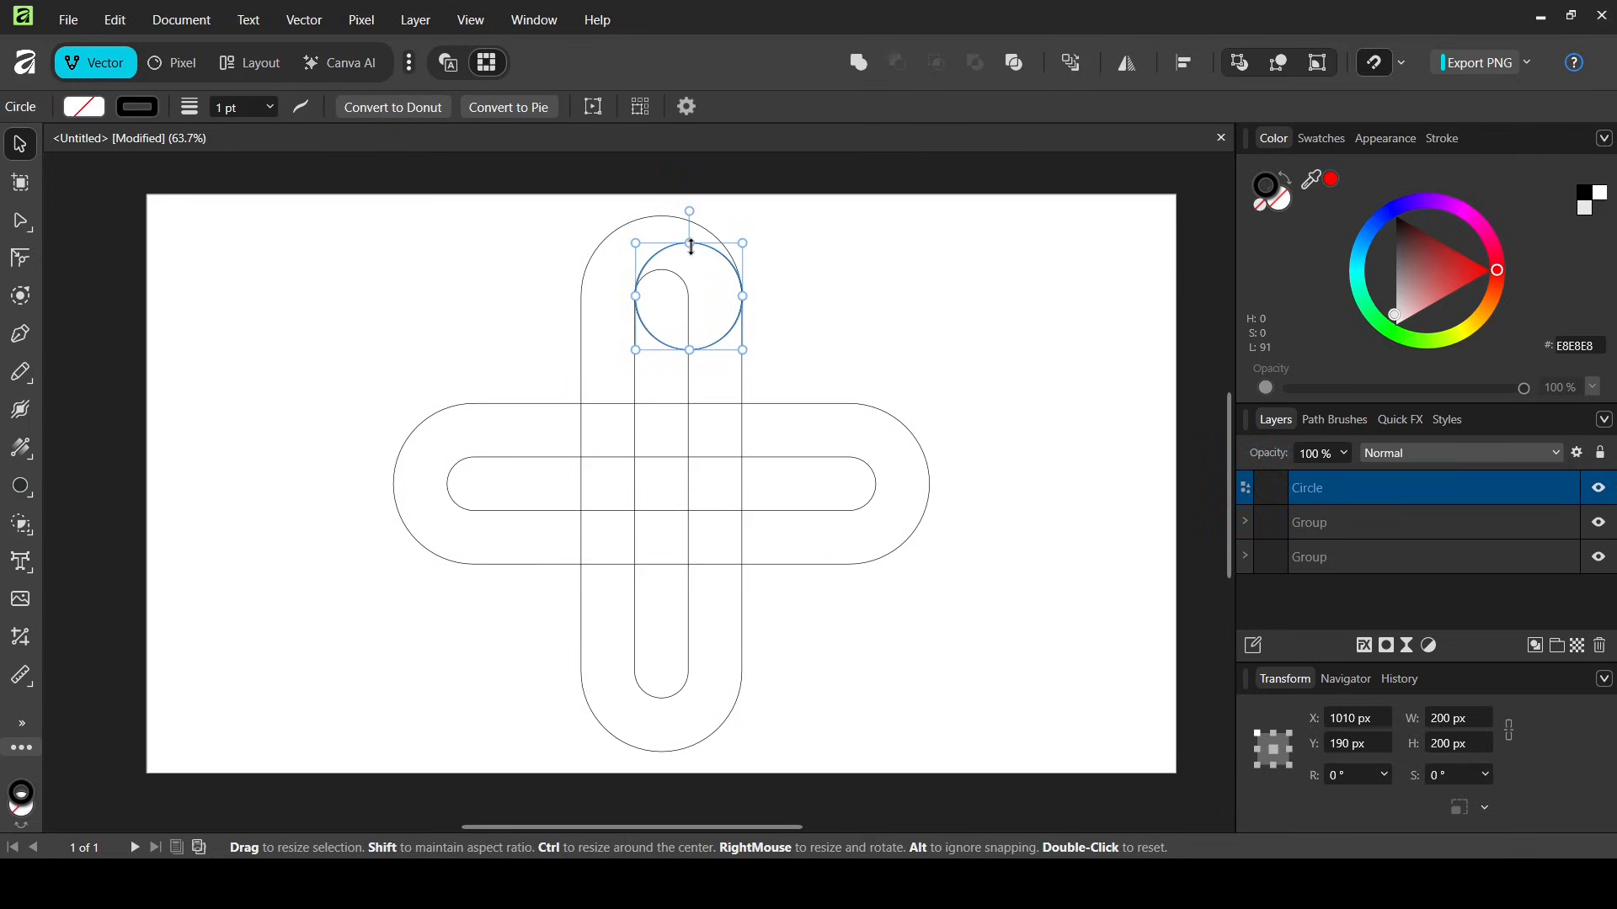
key(ctrl+j)
drag(705, 266, 502, 485)
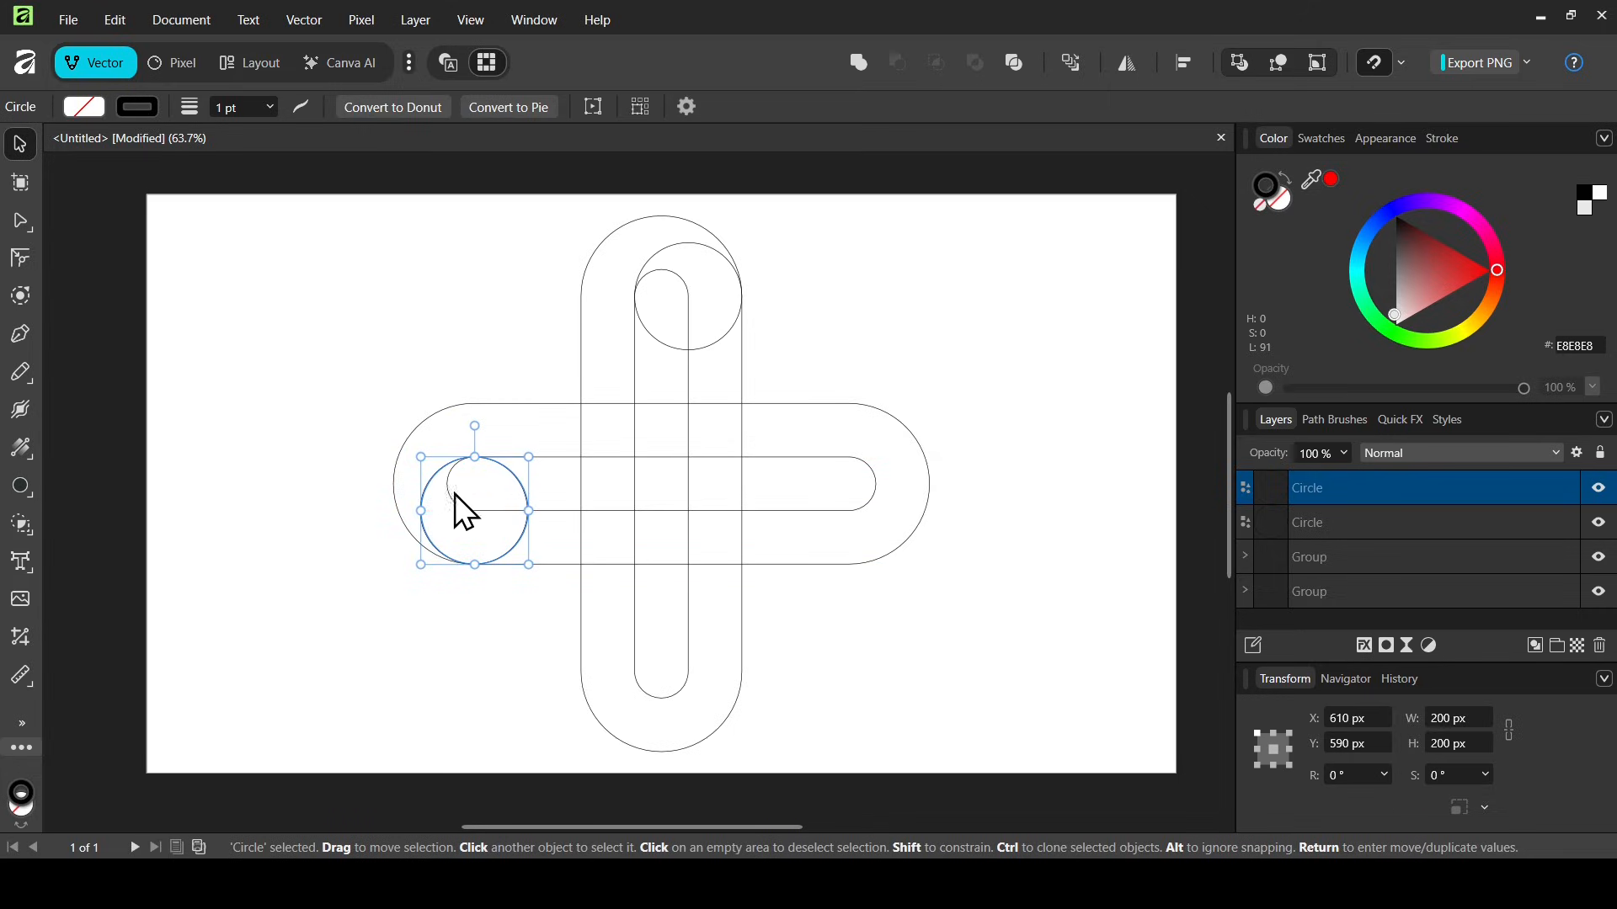
click(1012, 306)
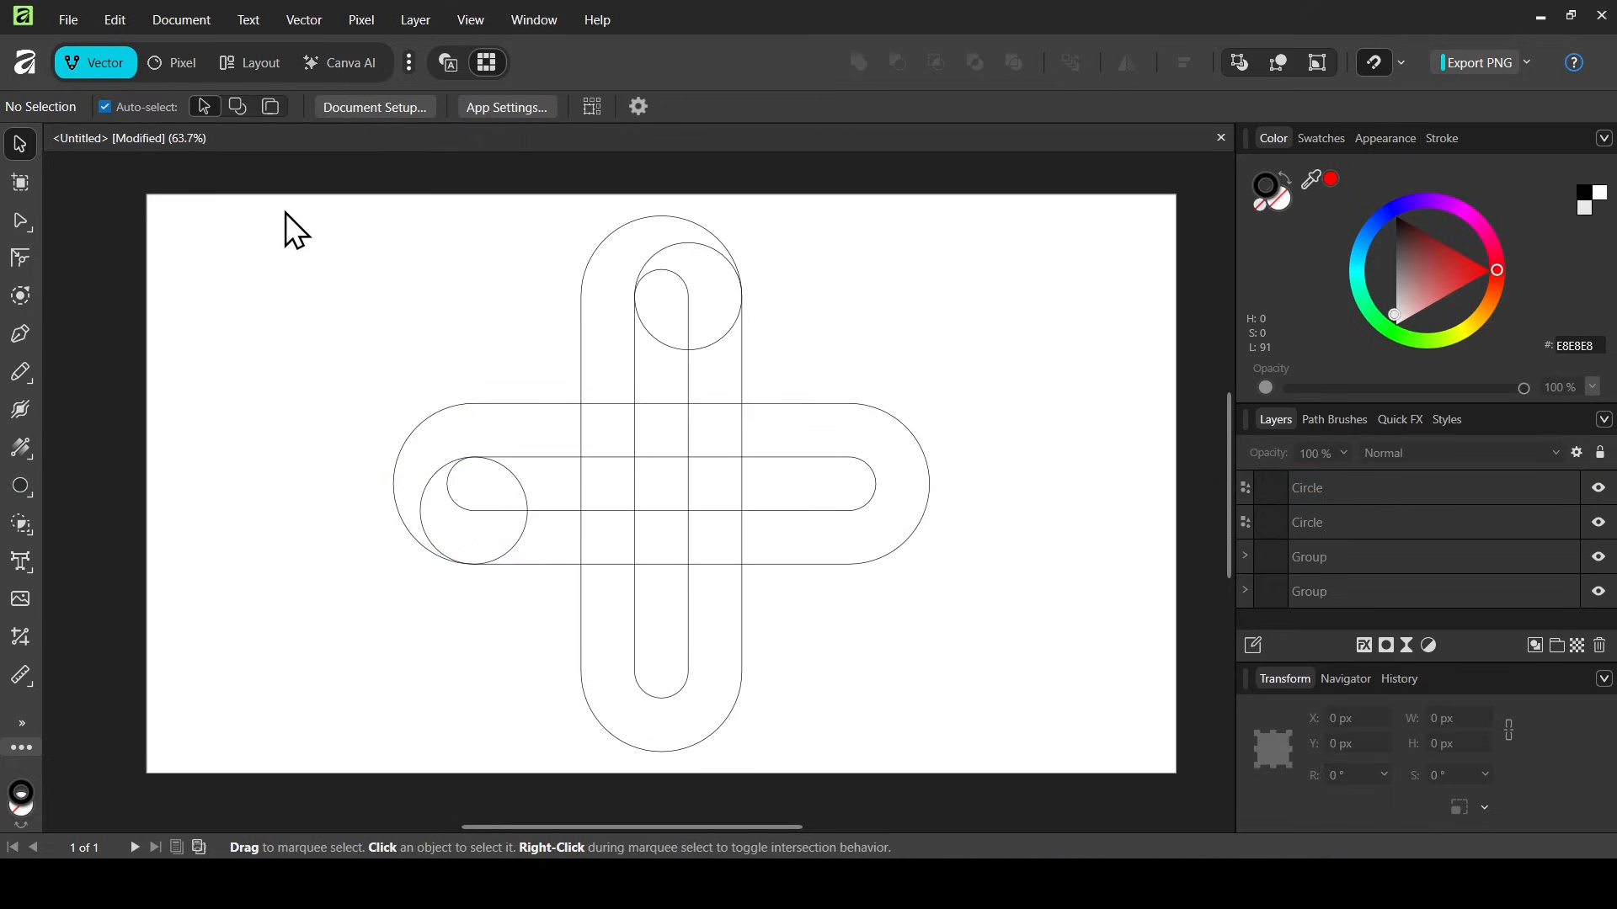
- Select both groups and both circles and merge the upper-left hooked arm areas into one shape with the Shape Builder
mouse_move(286, 210)
mouse_down()
mouse_move(916, 729)
mouse_move(981, 762)
mouse_up()
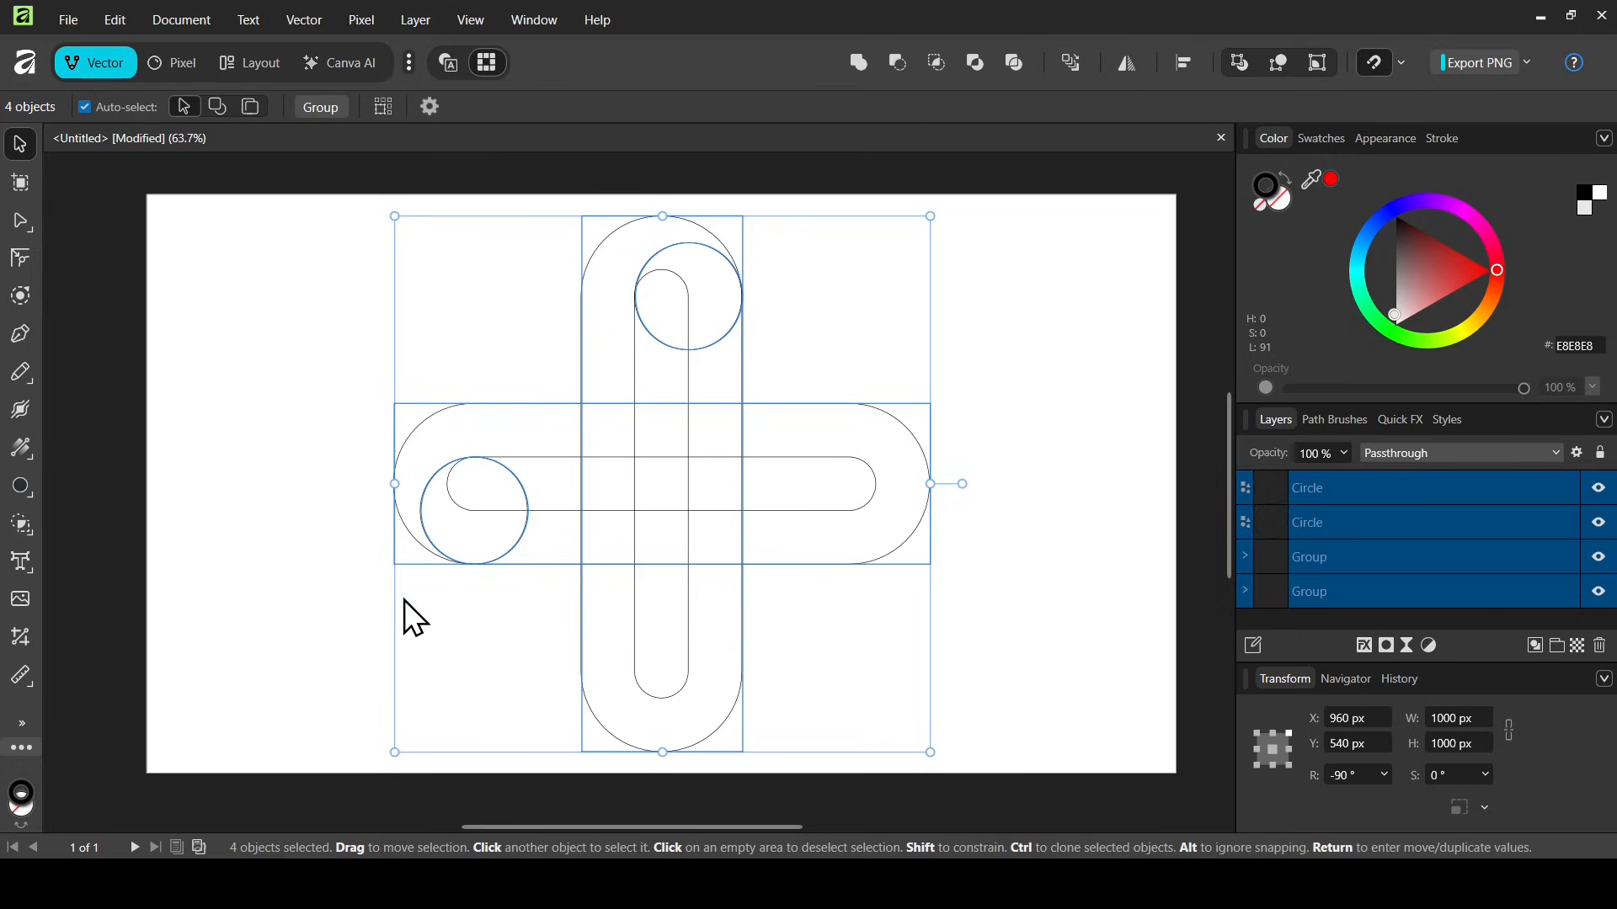
drag(30, 527, 108, 522)
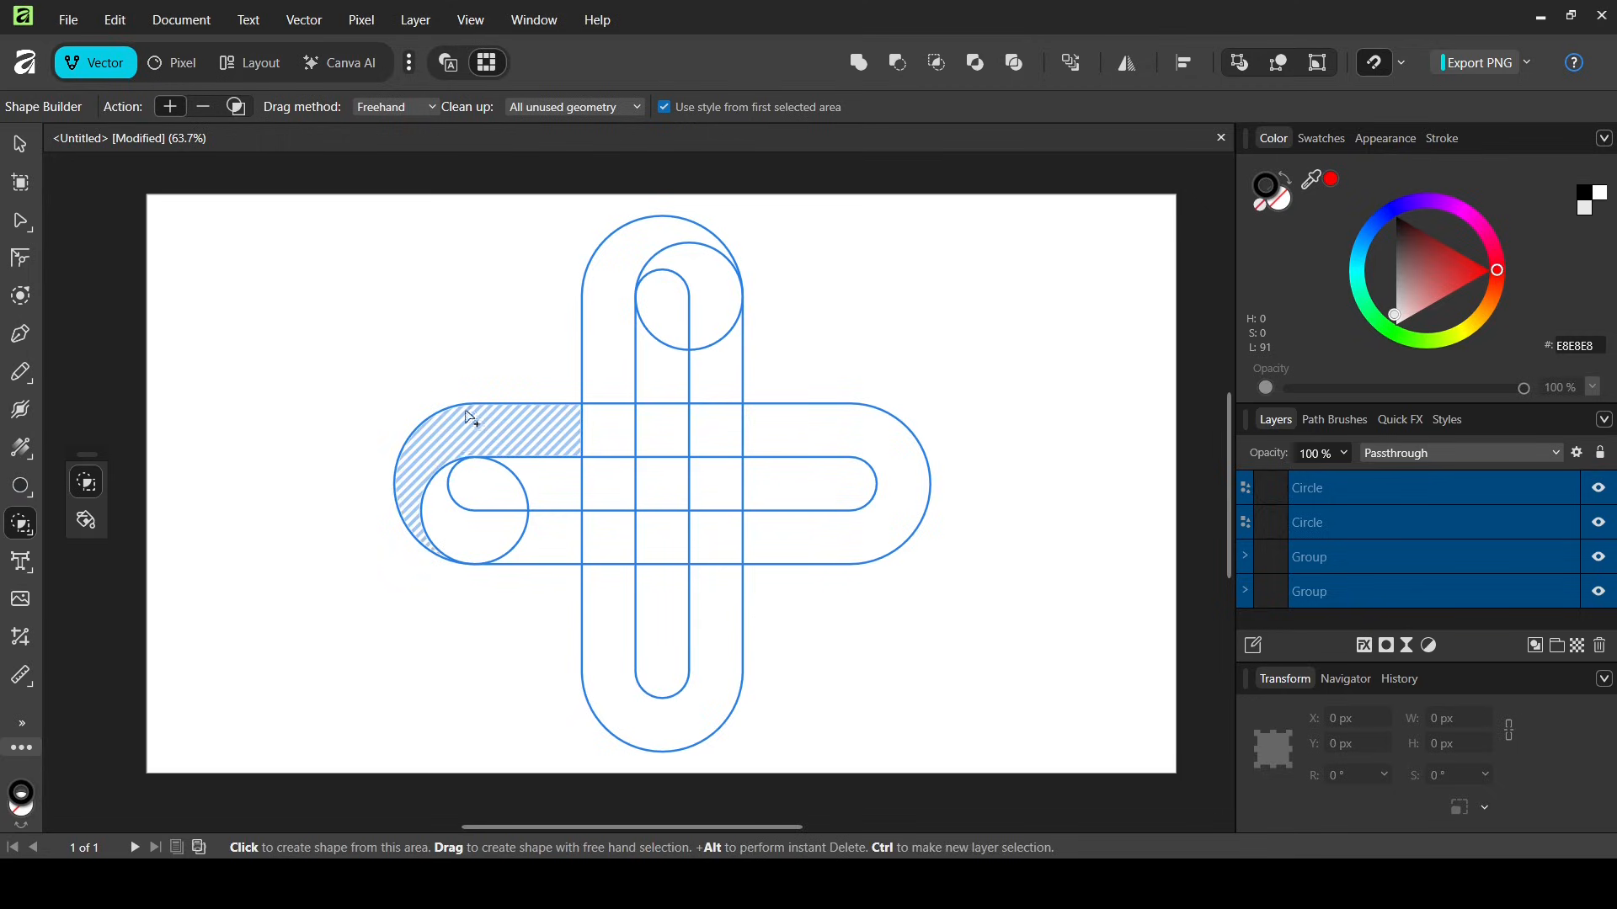
mouse_move(508, 443)
mouse_down()
mouse_move(608, 435)
mouse_move(606, 329)
mouse_up()
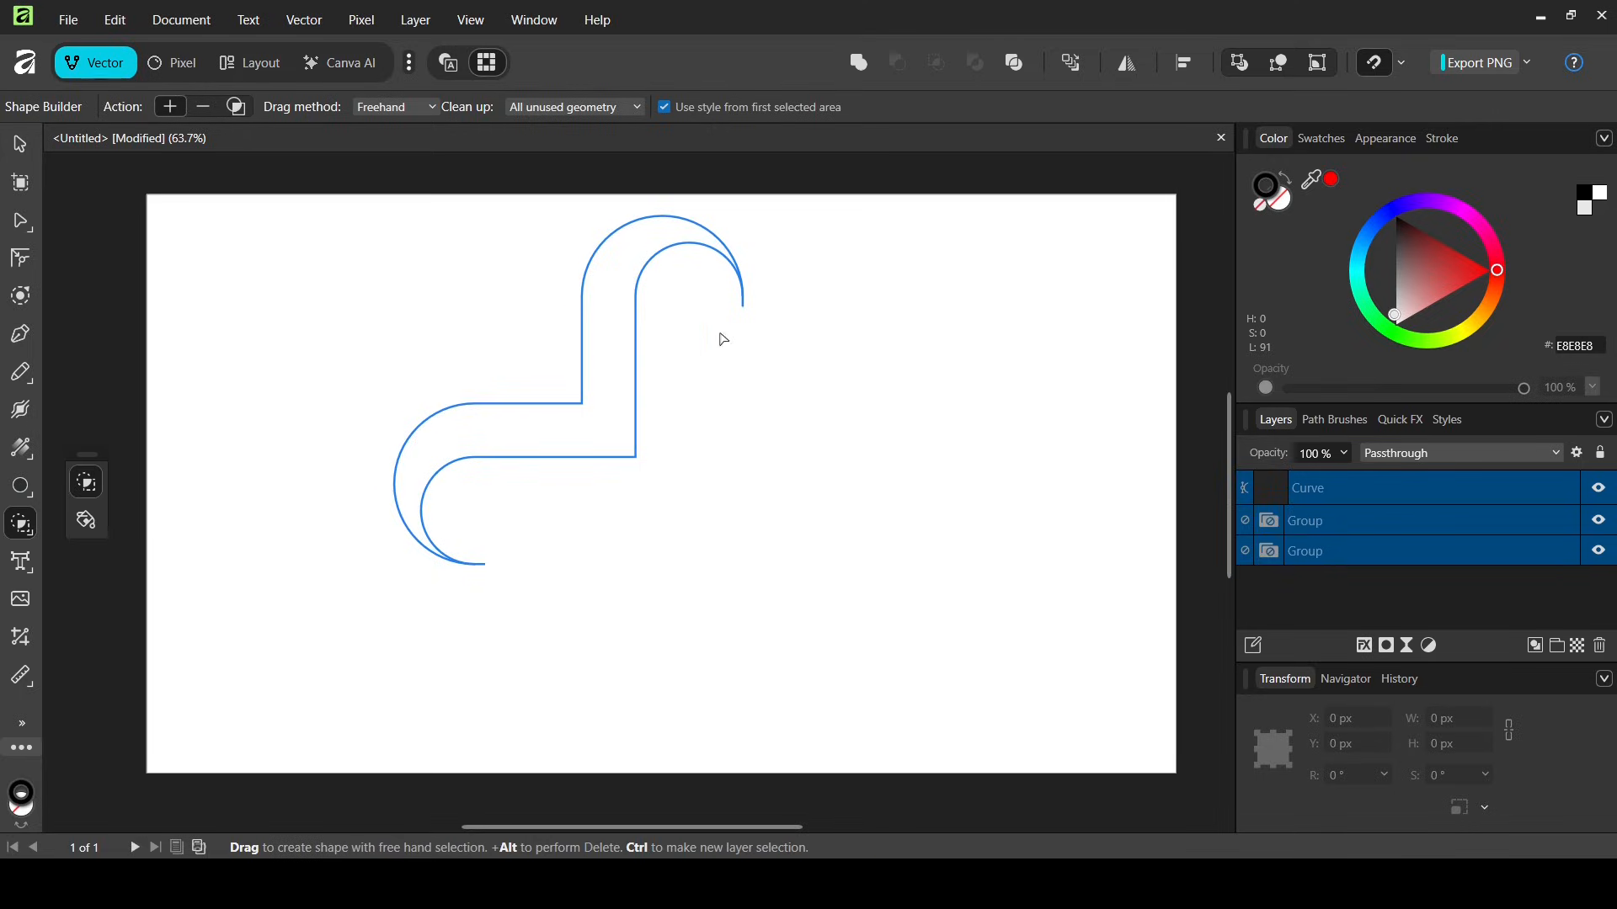
- Delete the two leftover groups, keeping only the merged hooked curve
click(1369, 489)
click(1364, 524)
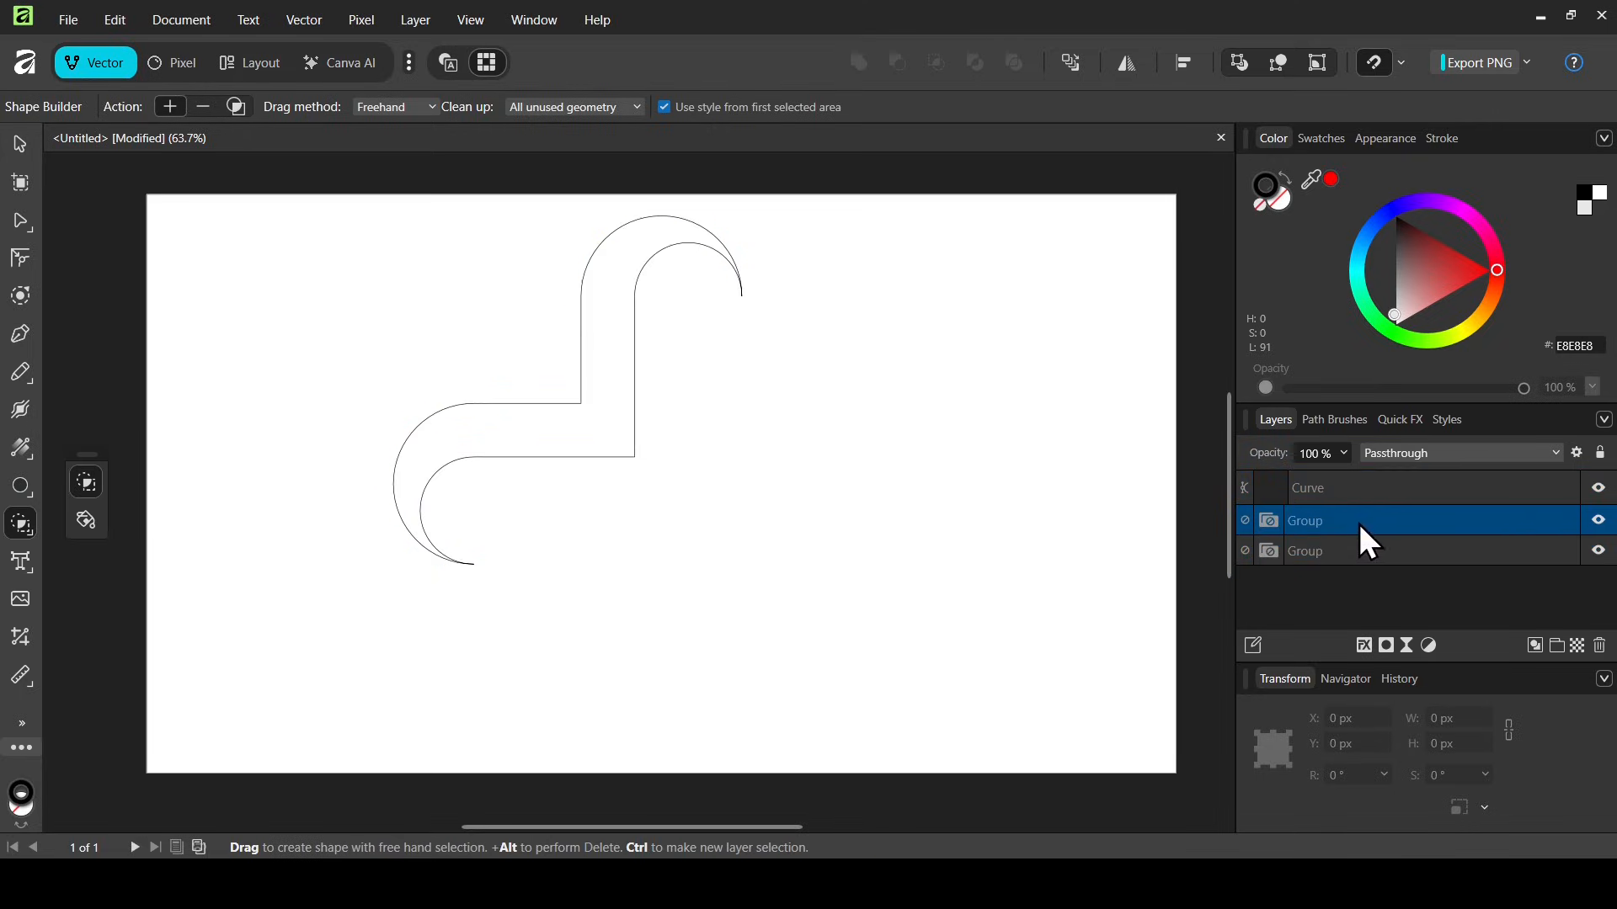
click(1599, 646)
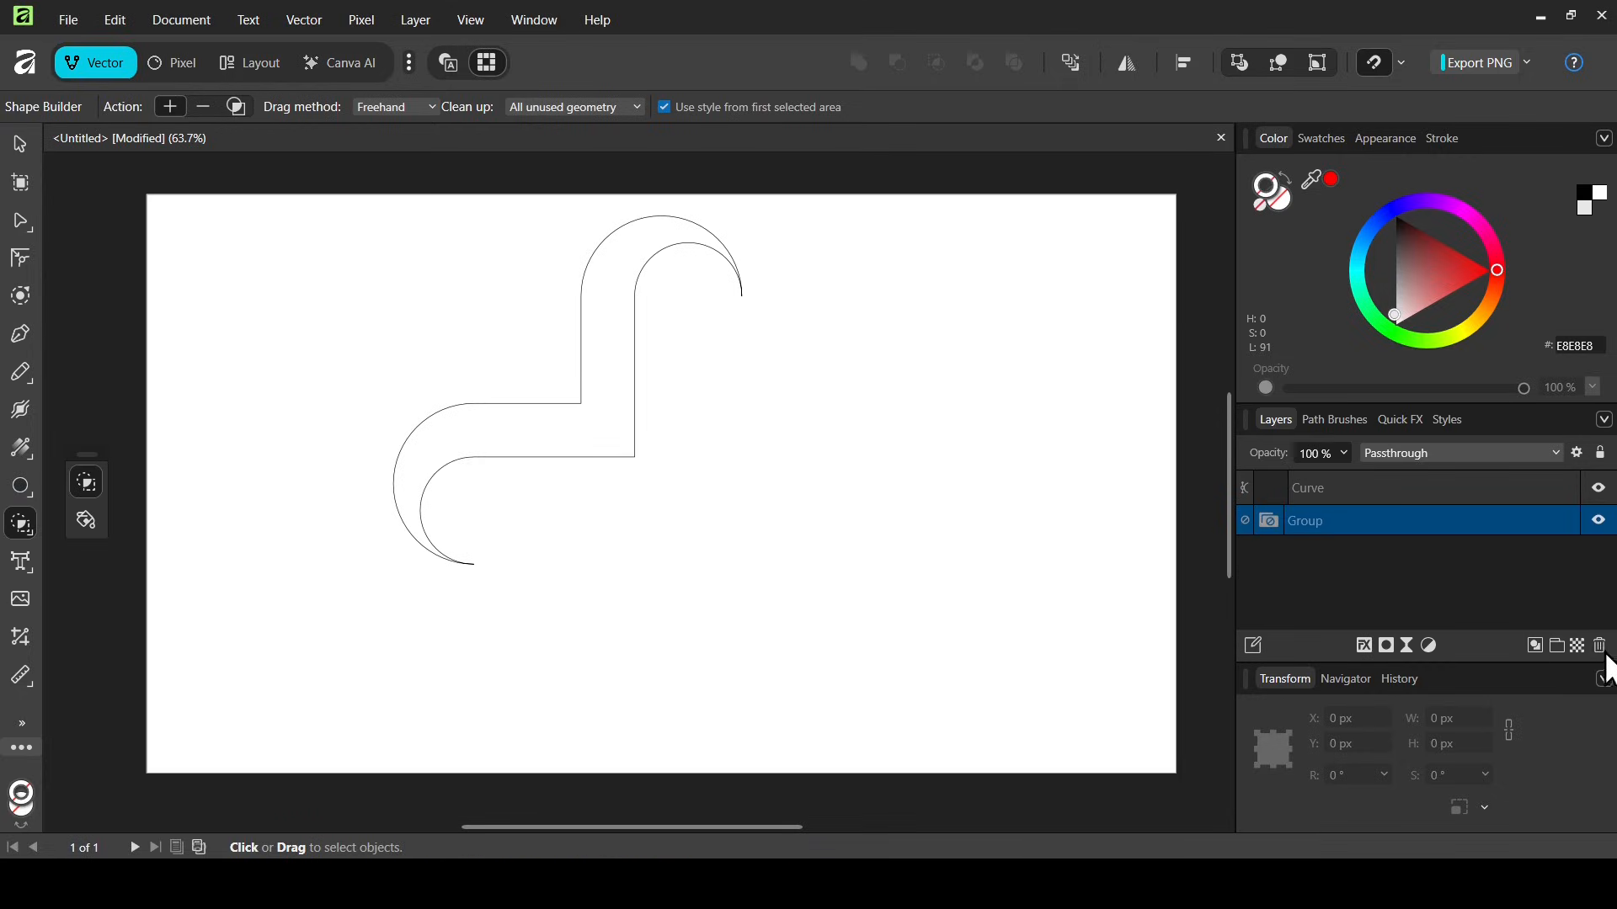
click(1600, 646)
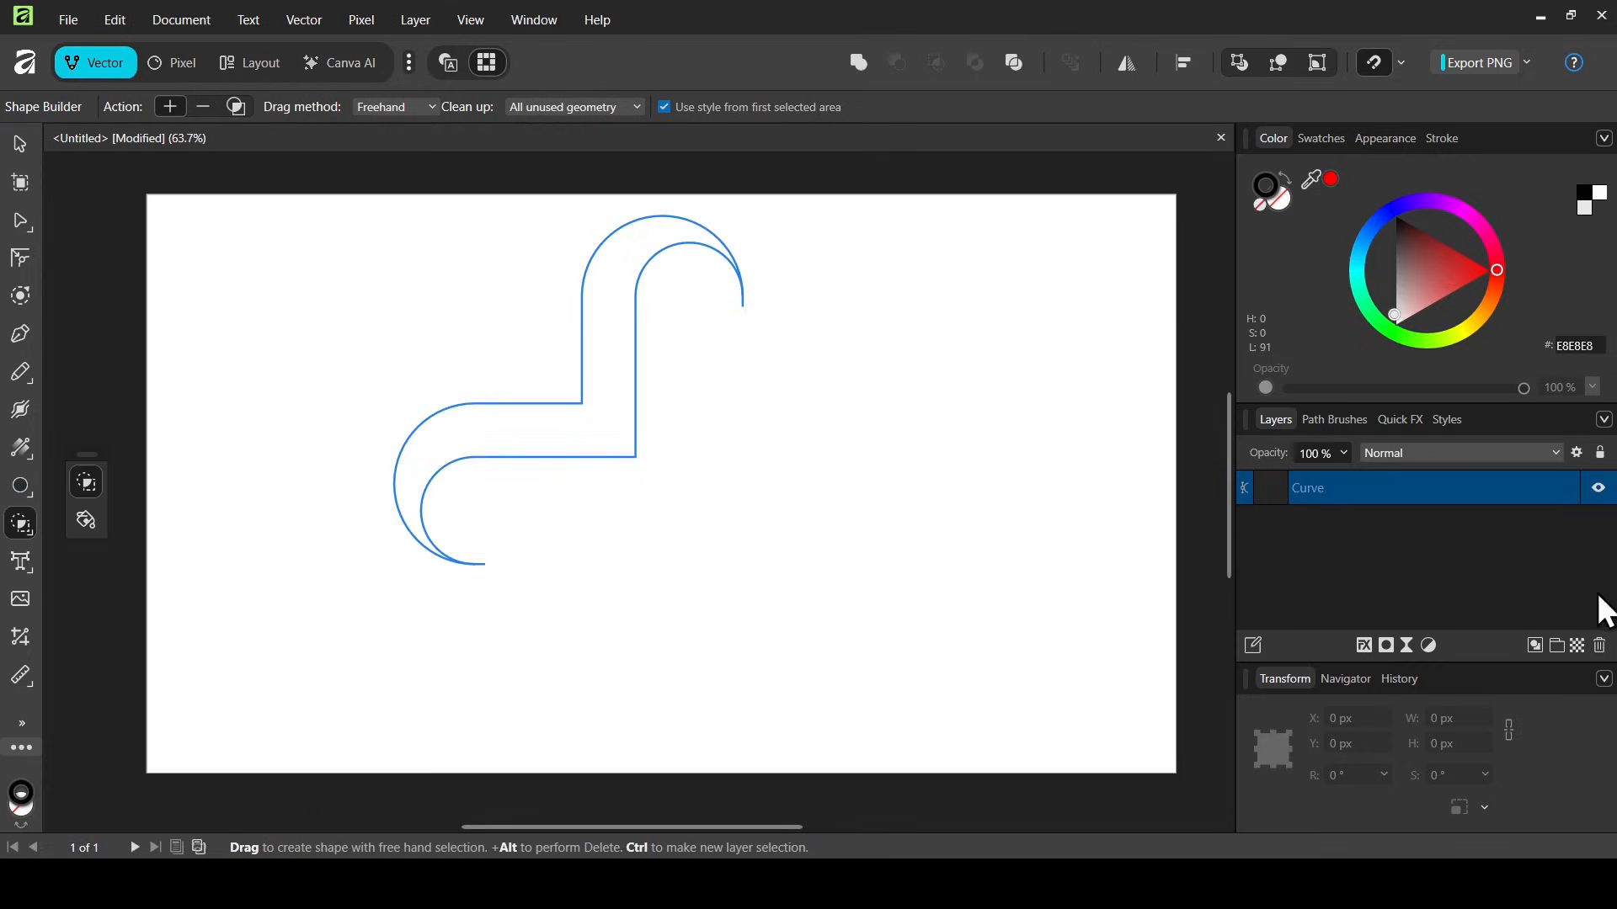
click(1599, 490)
click(1599, 490)
- Apply a linear gradient fill to the curve, placing its end stop at the upper hook's tip and colouring it bright green 00FF10
click(31, 446)
click(99, 443)
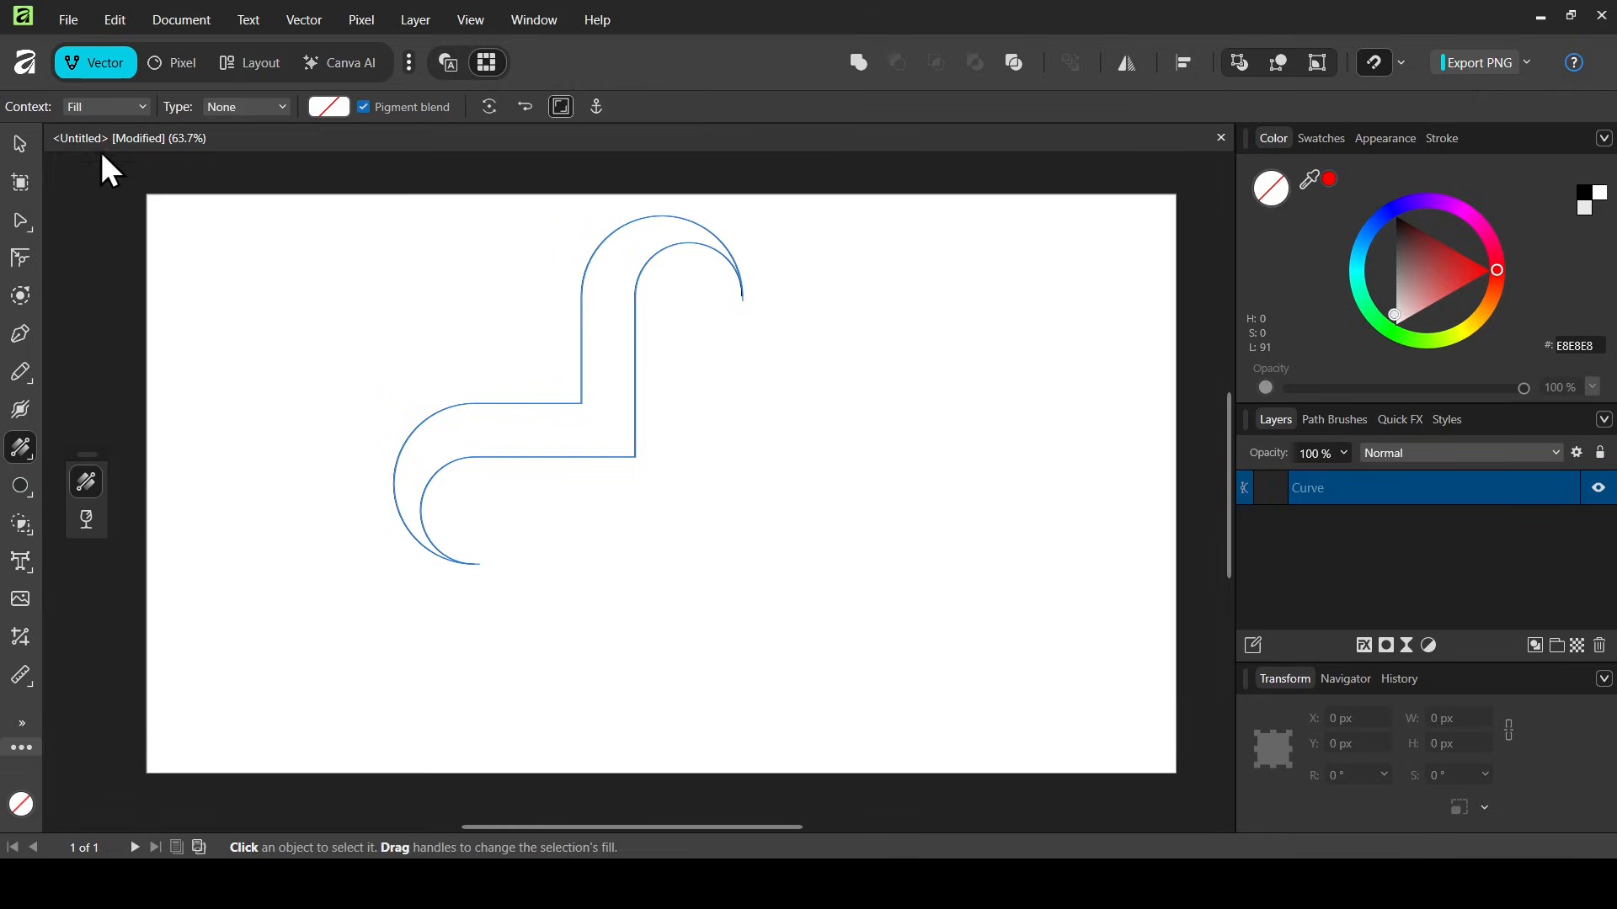
click(266, 126)
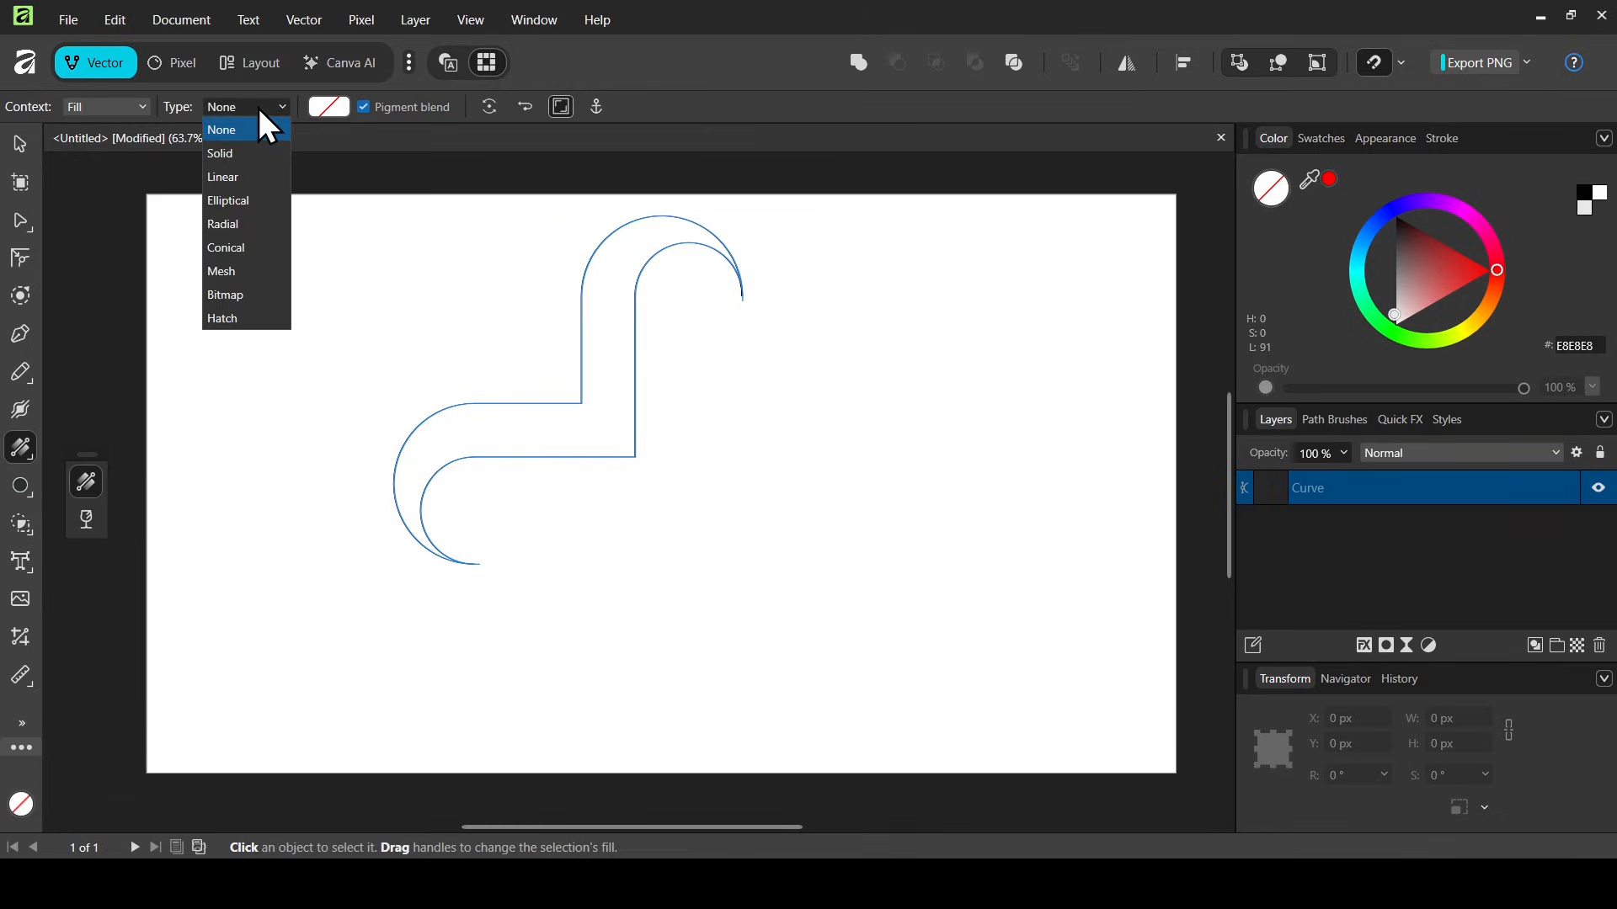
click(238, 178)
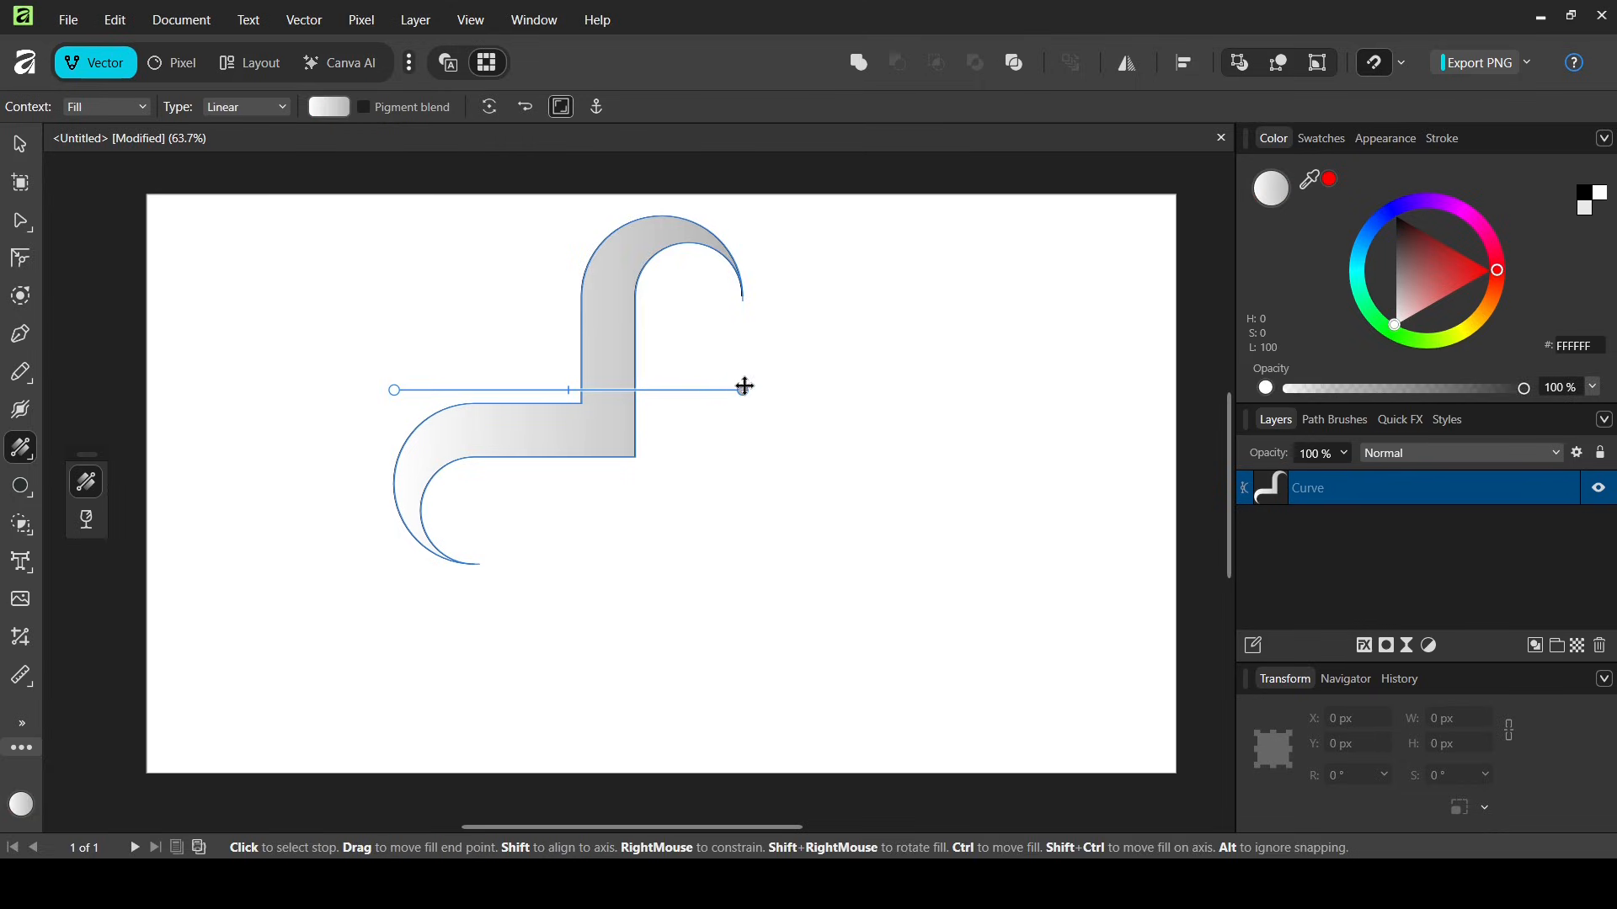
drag(743, 386, 746, 296)
click(1395, 334)
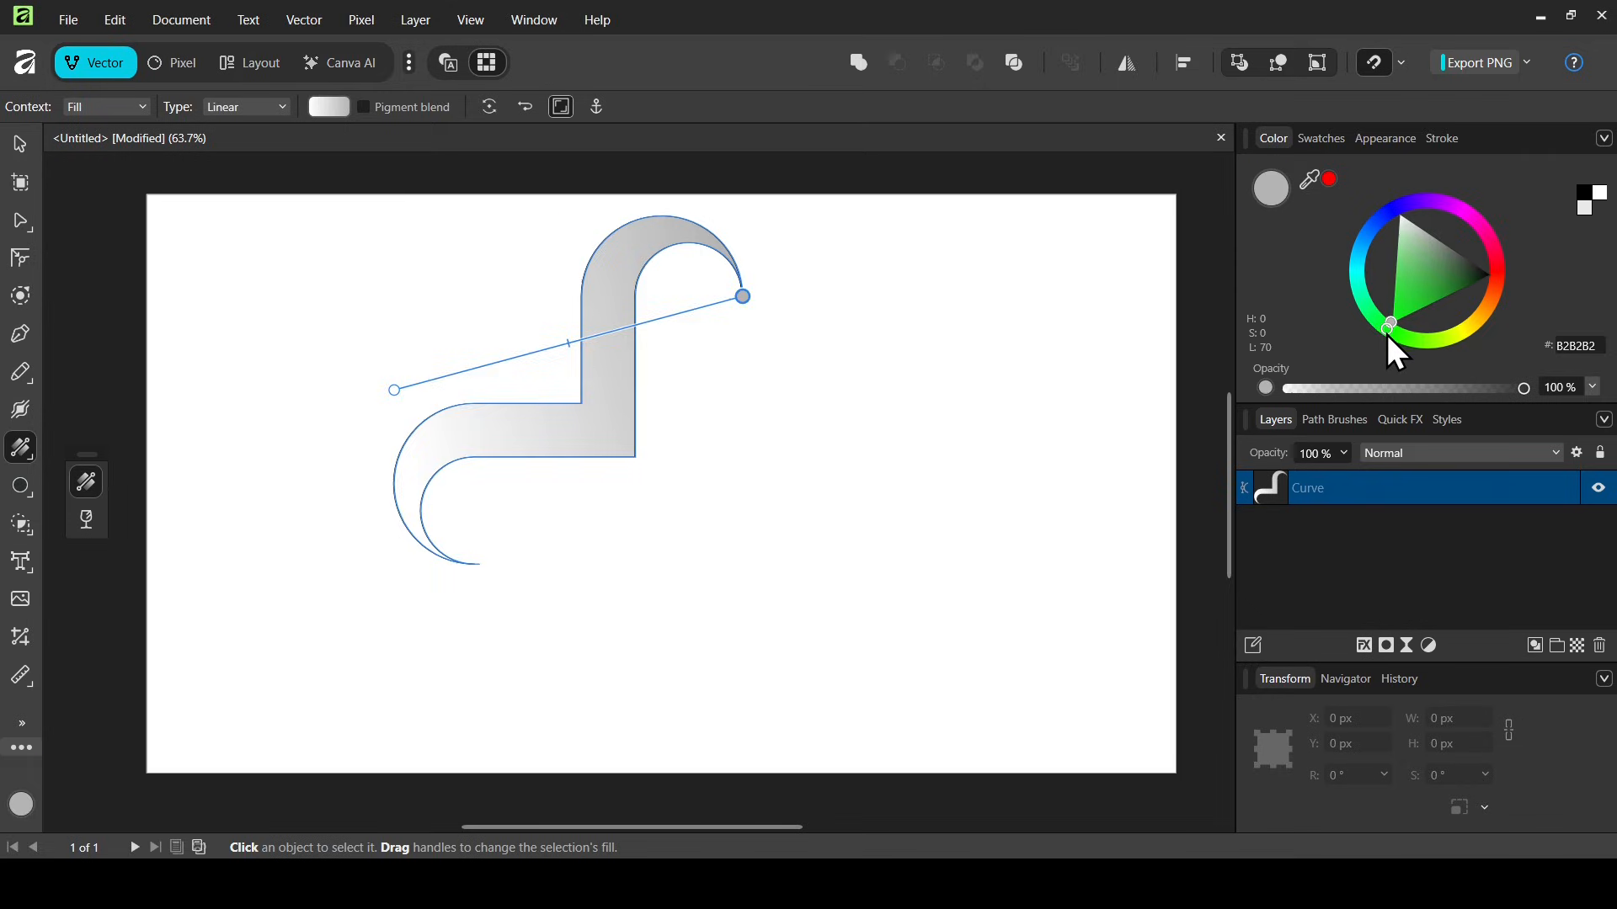
click(1387, 335)
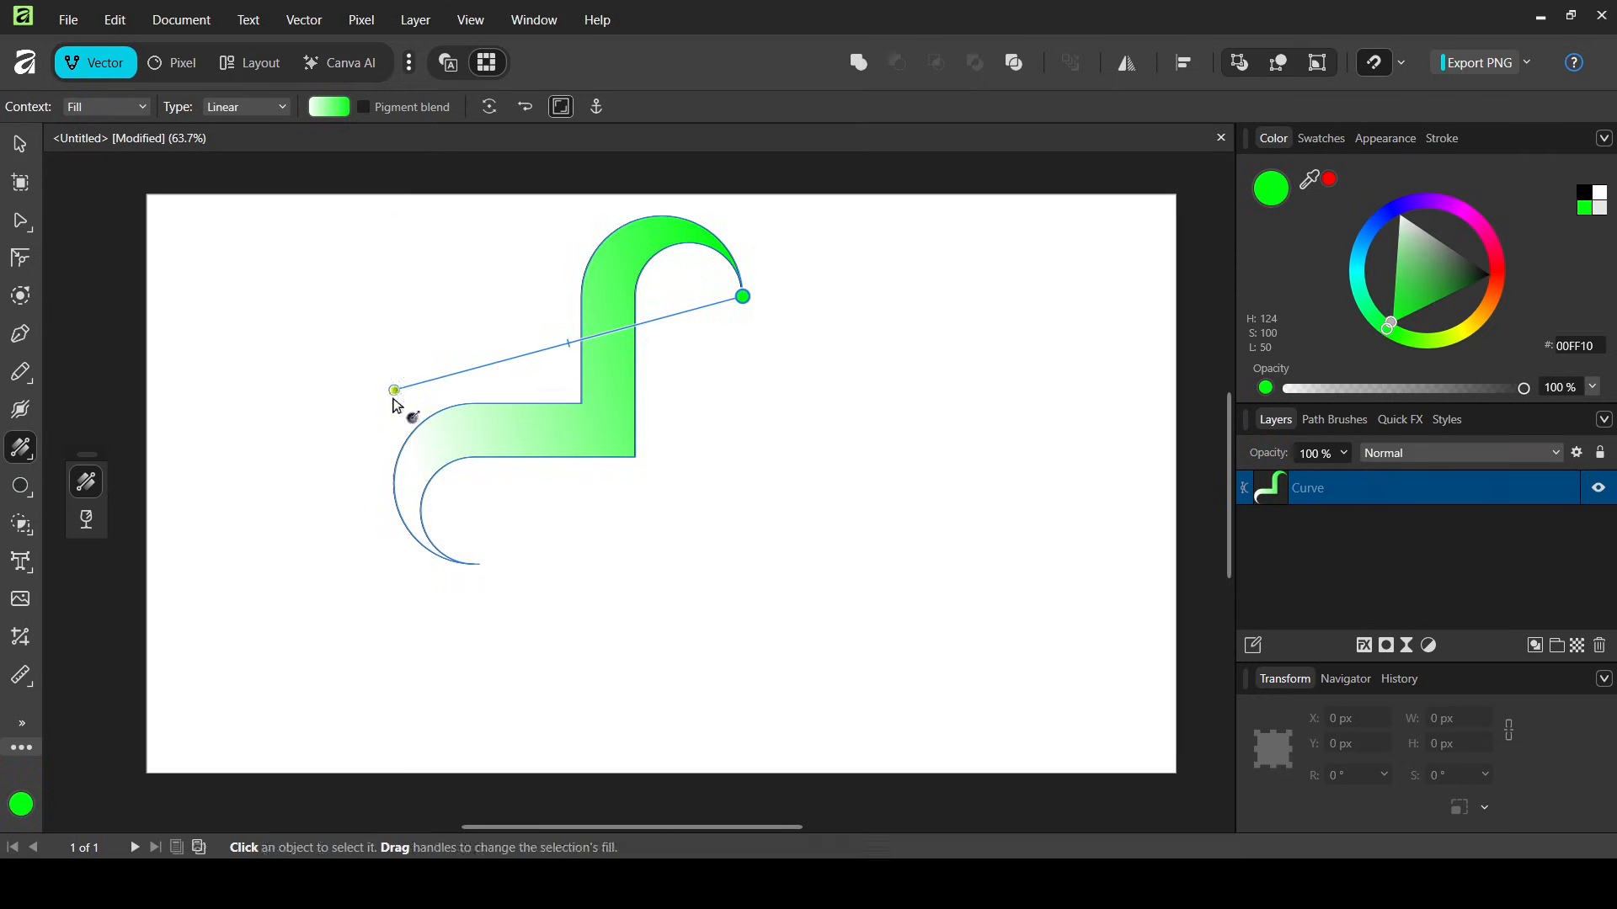
- Move the gradient's start stop to the lower-left hook's tip and colour it dark green 005A0D
drag(392, 389, 474, 564)
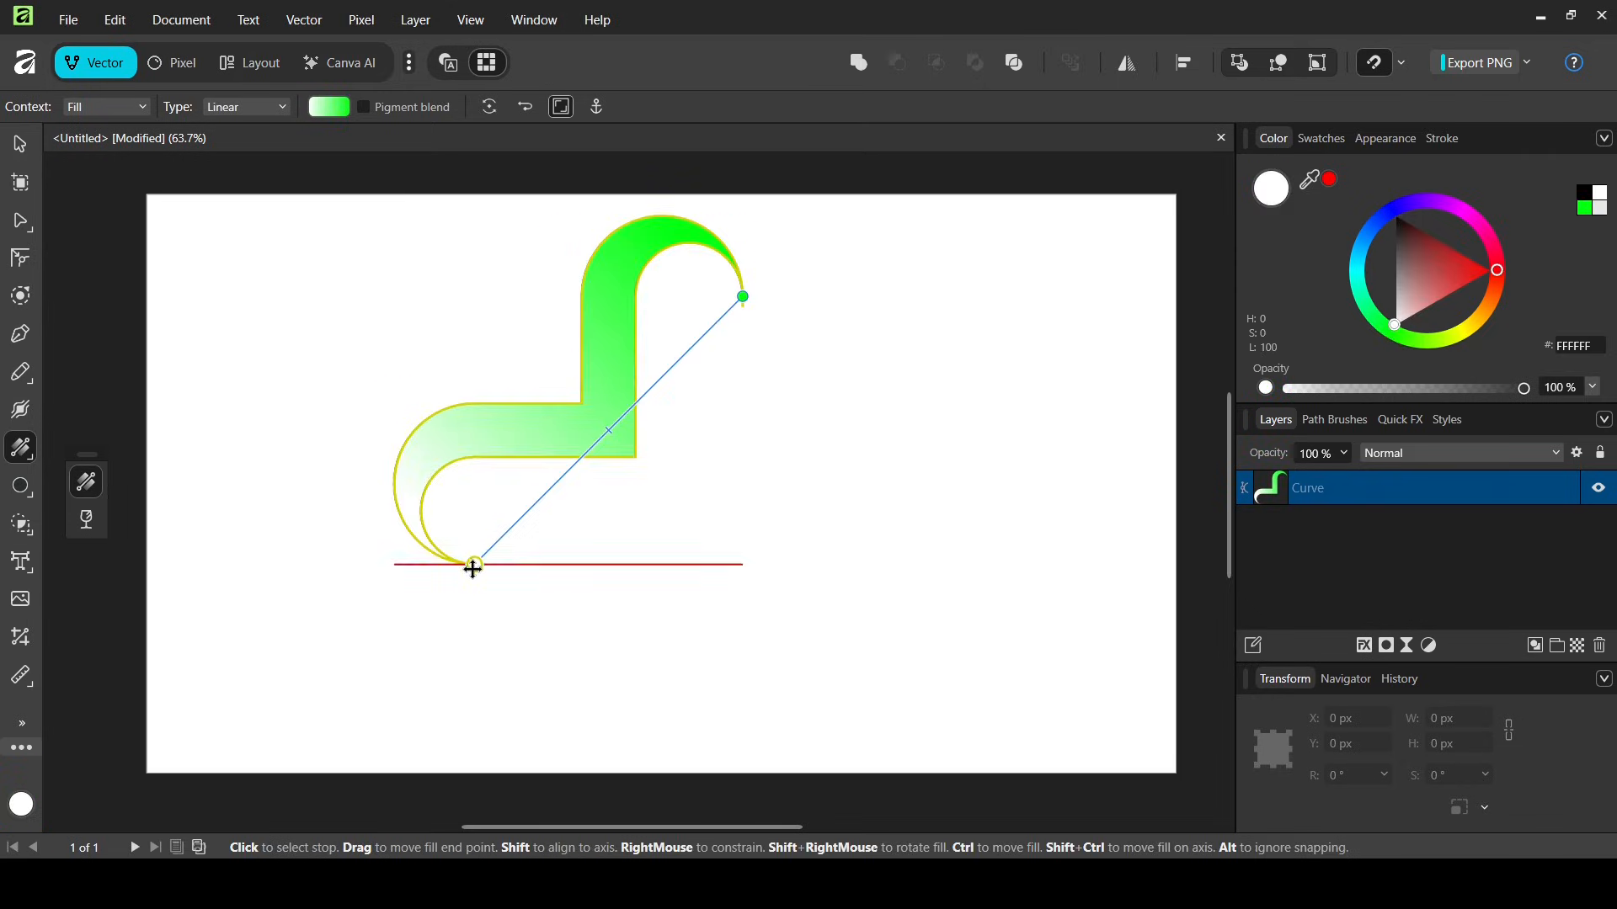
click(1384, 331)
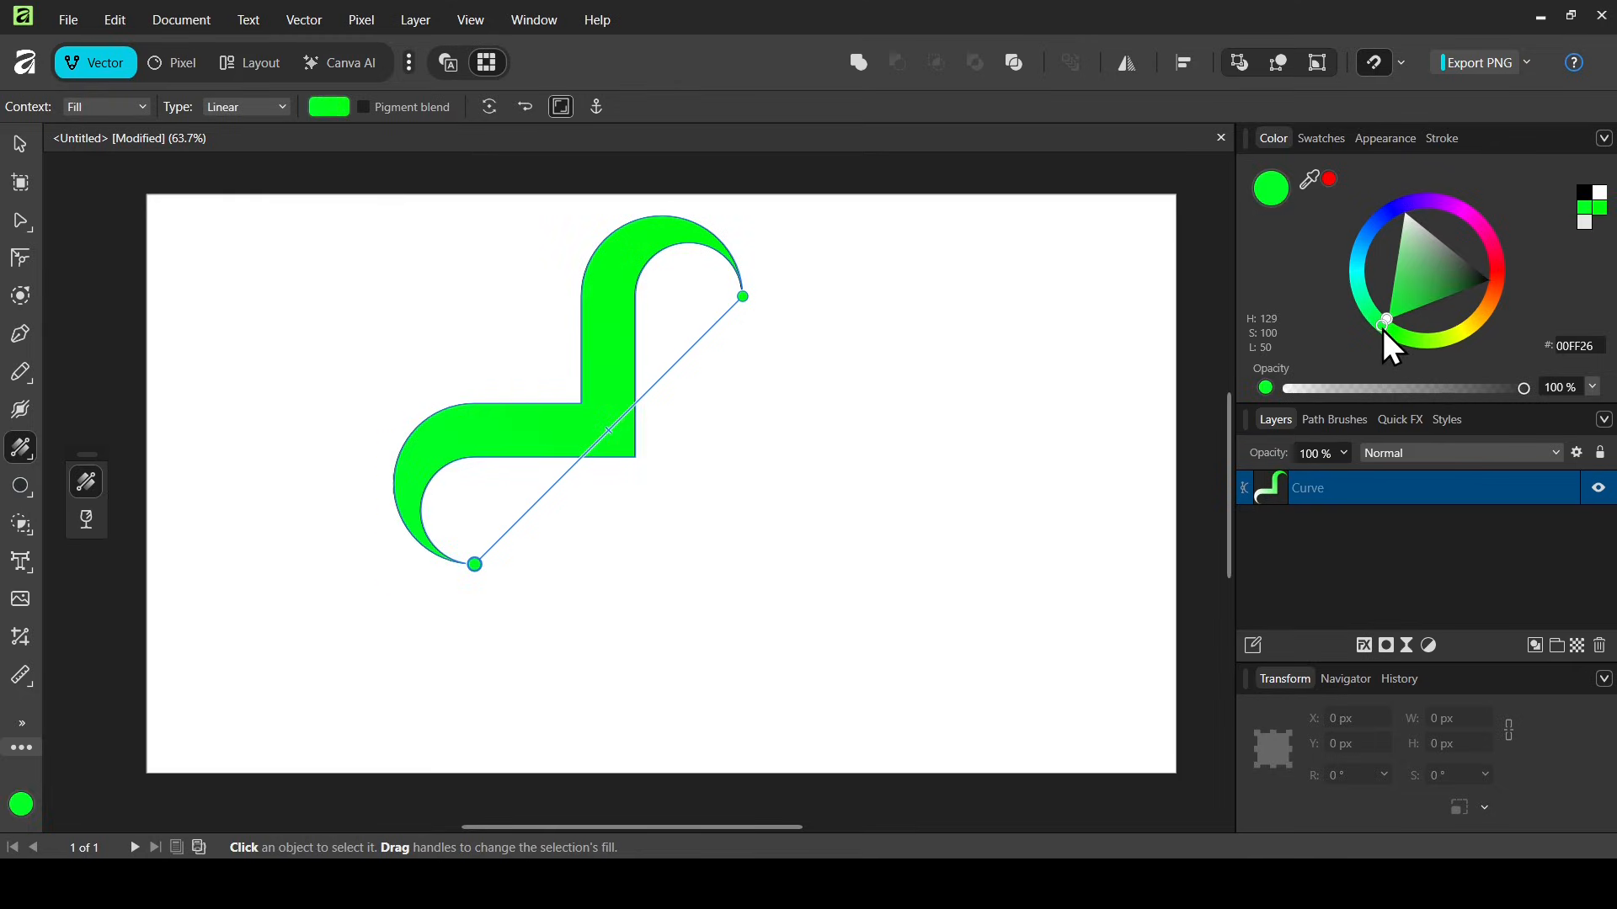
click(1453, 296)
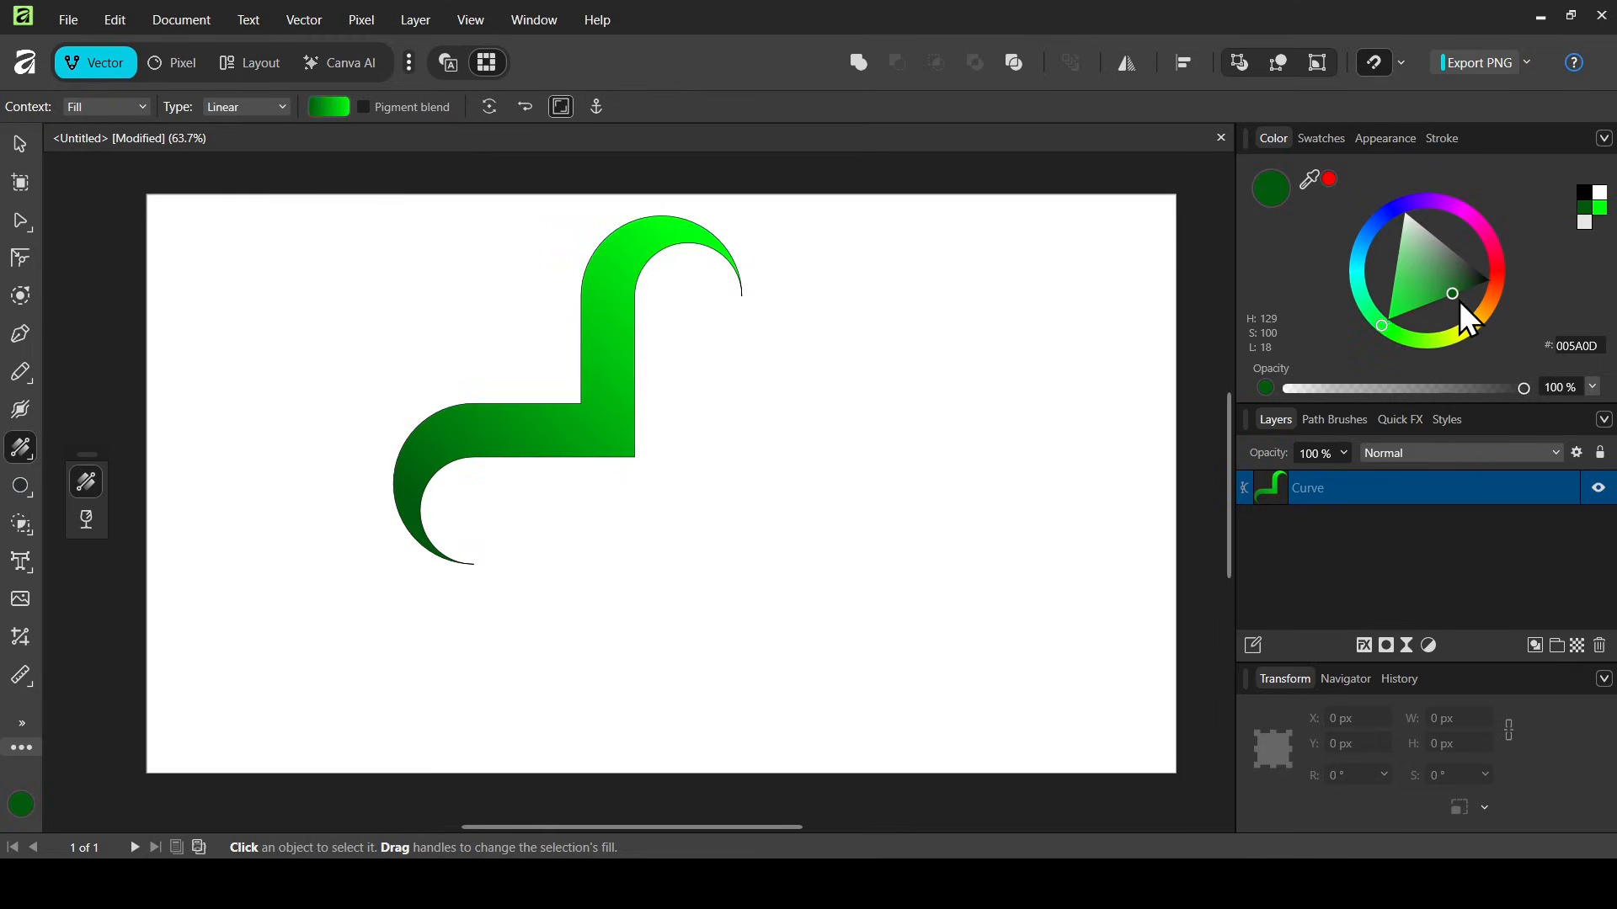
- Enable the curve's transform origin and move it to the page centre at X 960 px, Y 540 px
click(19, 142)
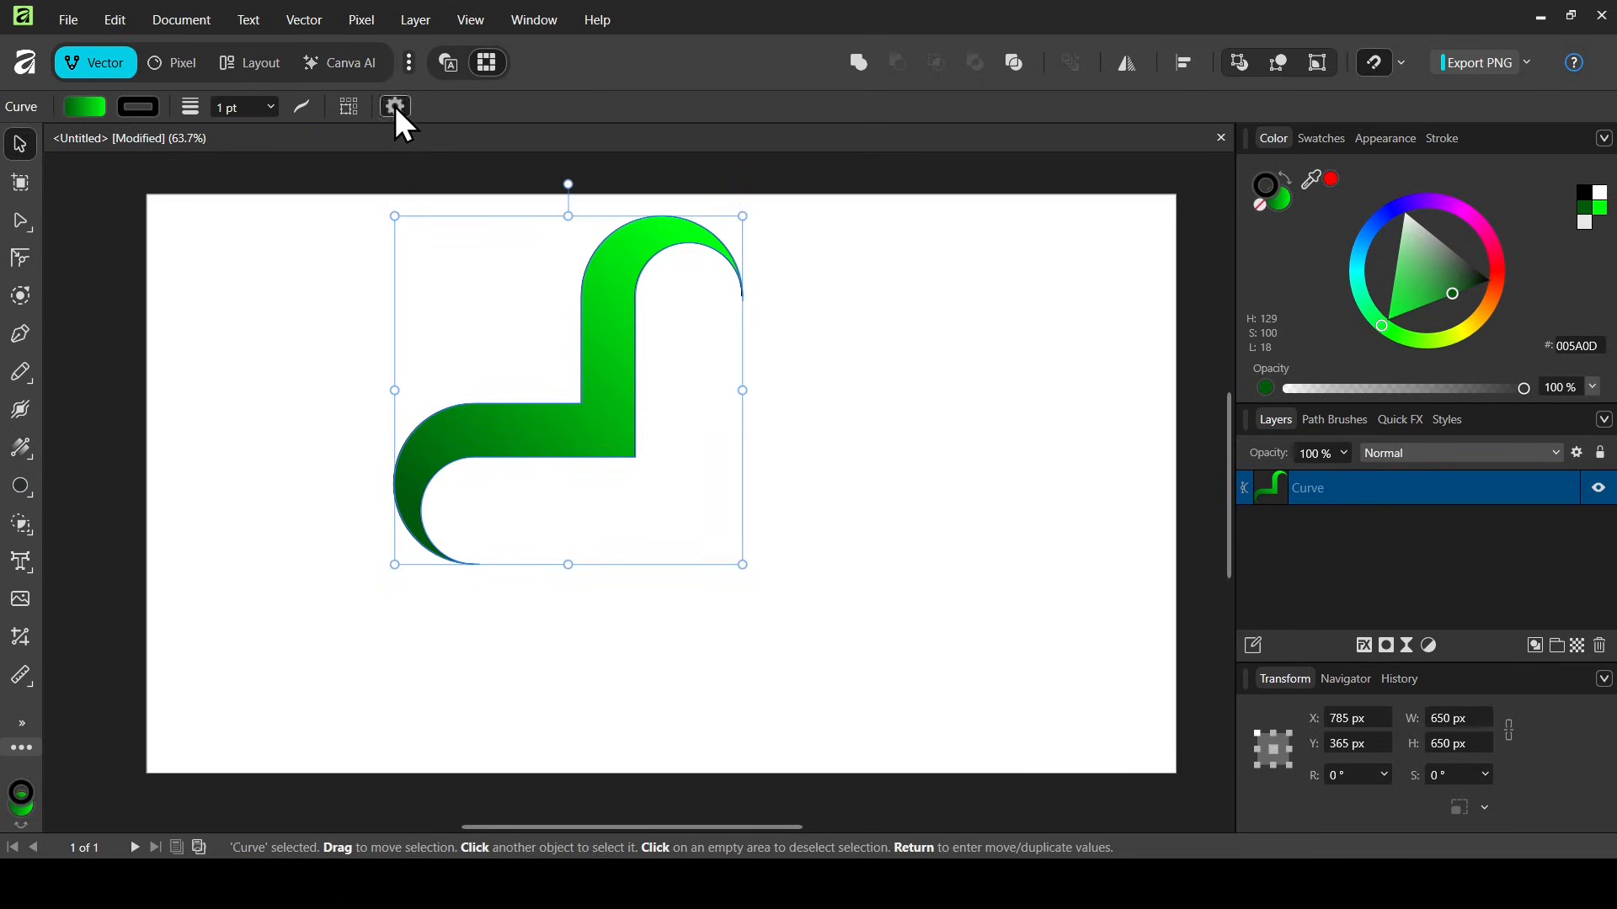
click(396, 107)
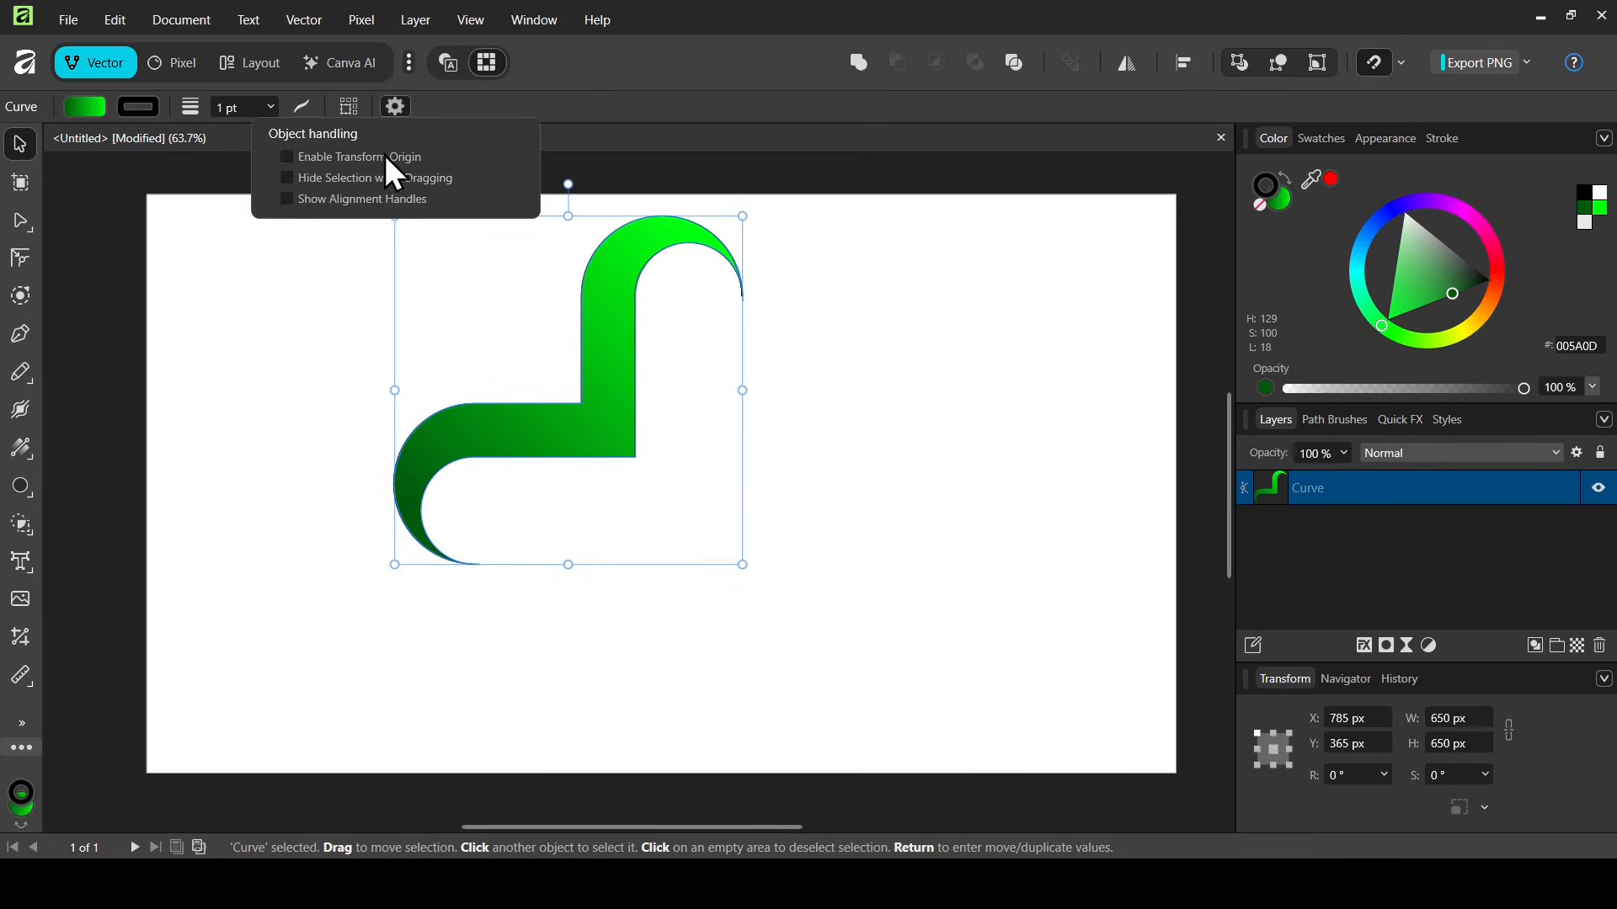
click(391, 155)
drag(569, 393, 663, 487)
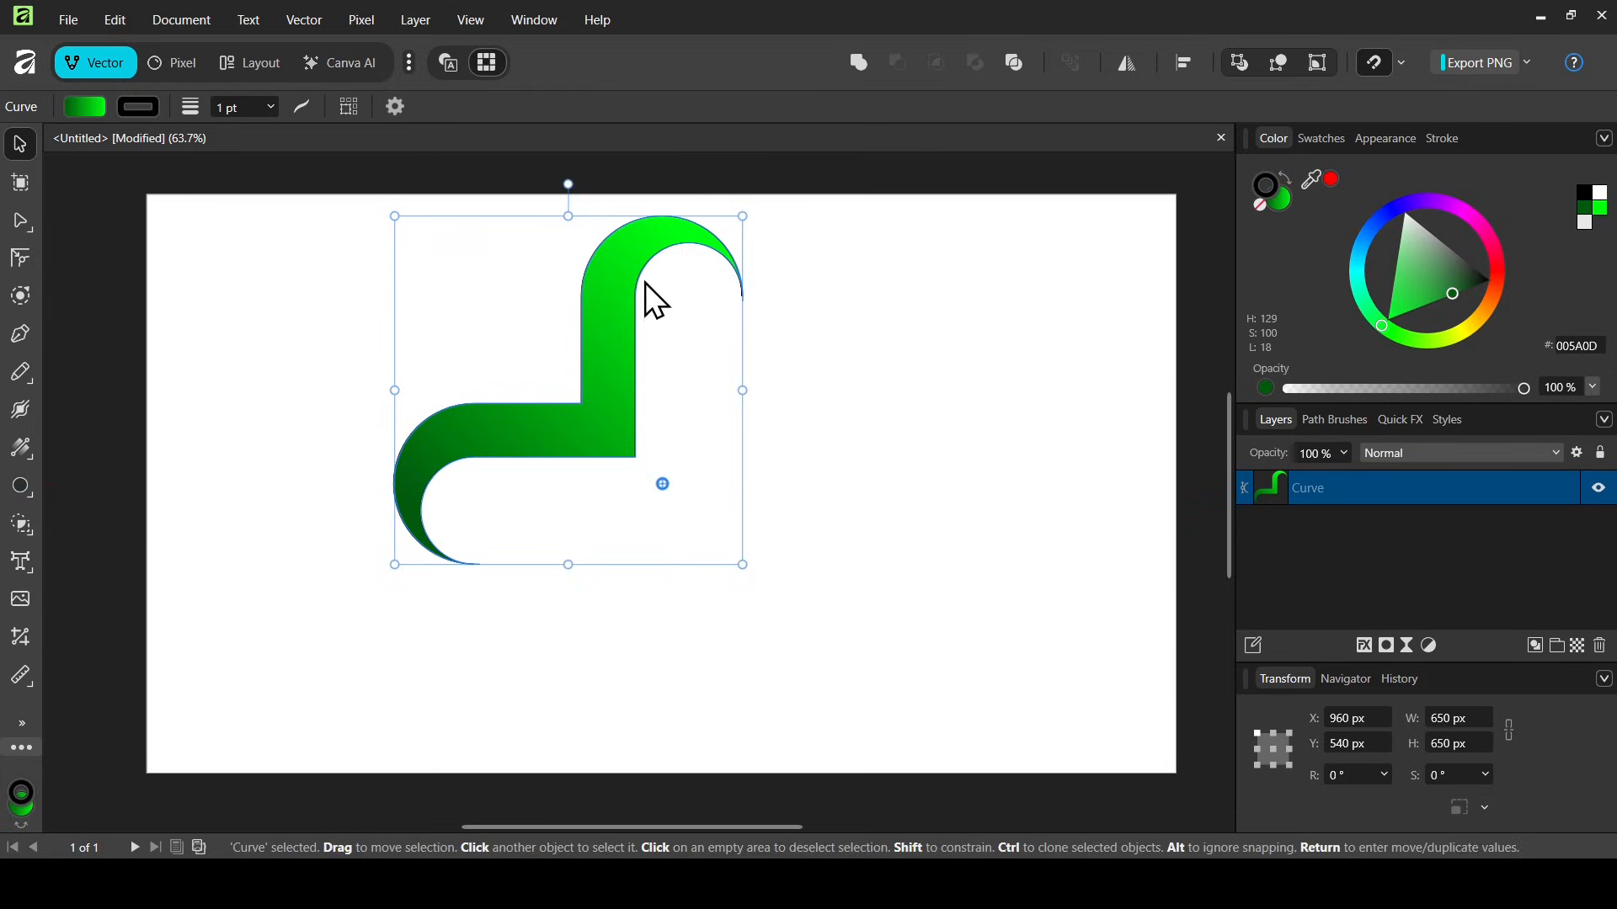
- Duplicate the curve around its transform origin with 3 copies at 90° rotation, inserting the new items behind
key(Return)
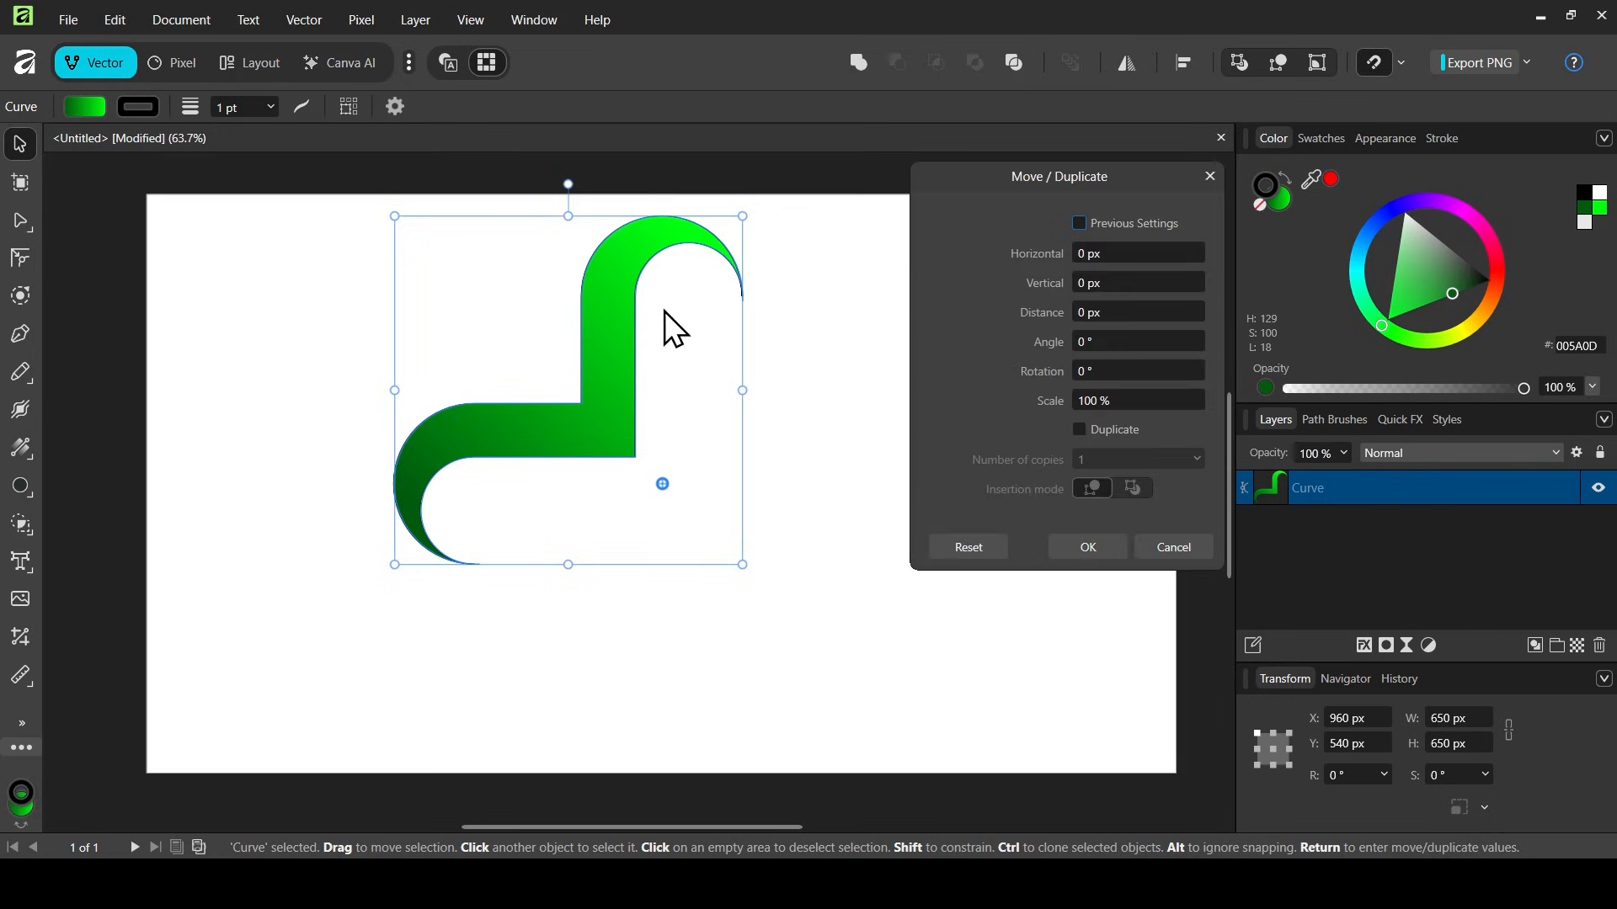
drag(1115, 183, 1043, 212)
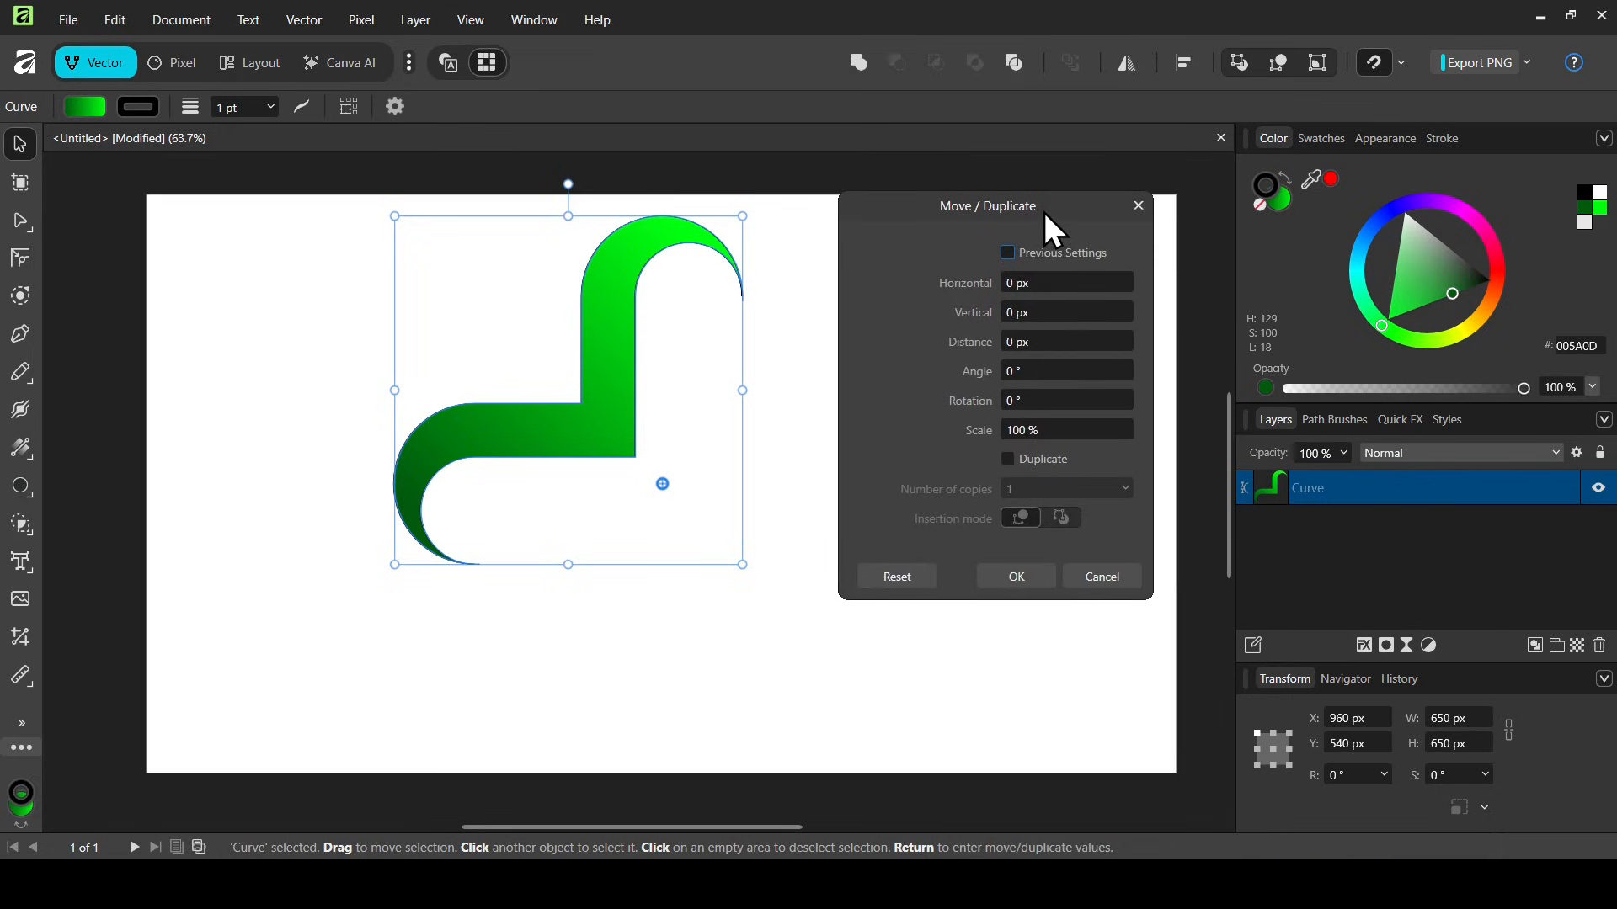
click(1044, 463)
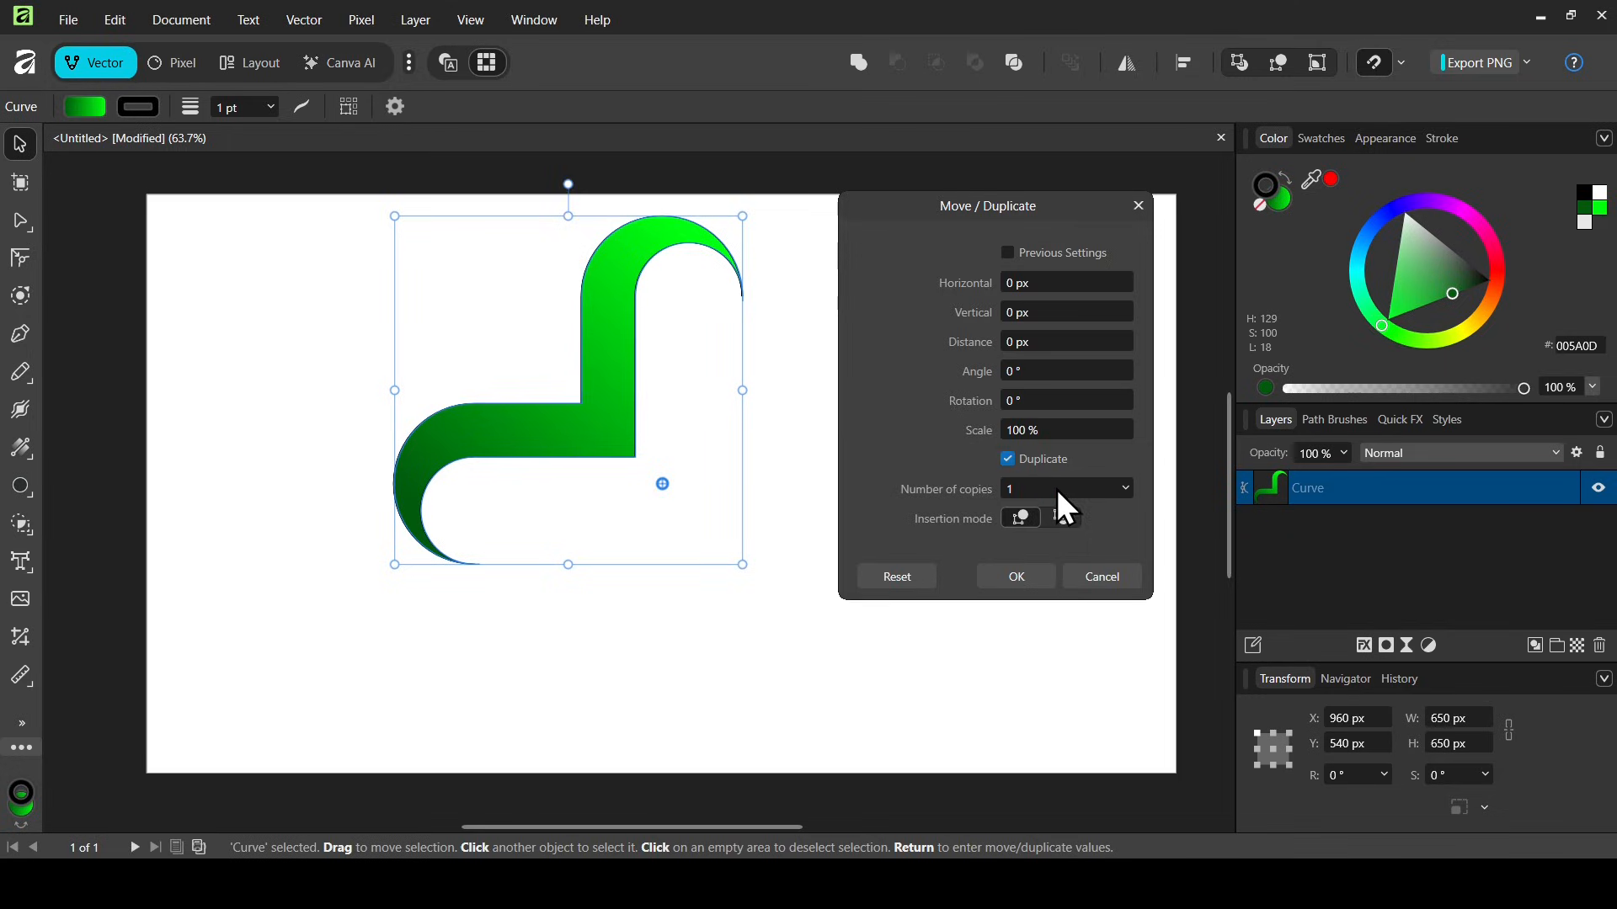
click(1057, 488)
text(3)
key(Return)
click(1044, 402)
text(90)
key(Return)
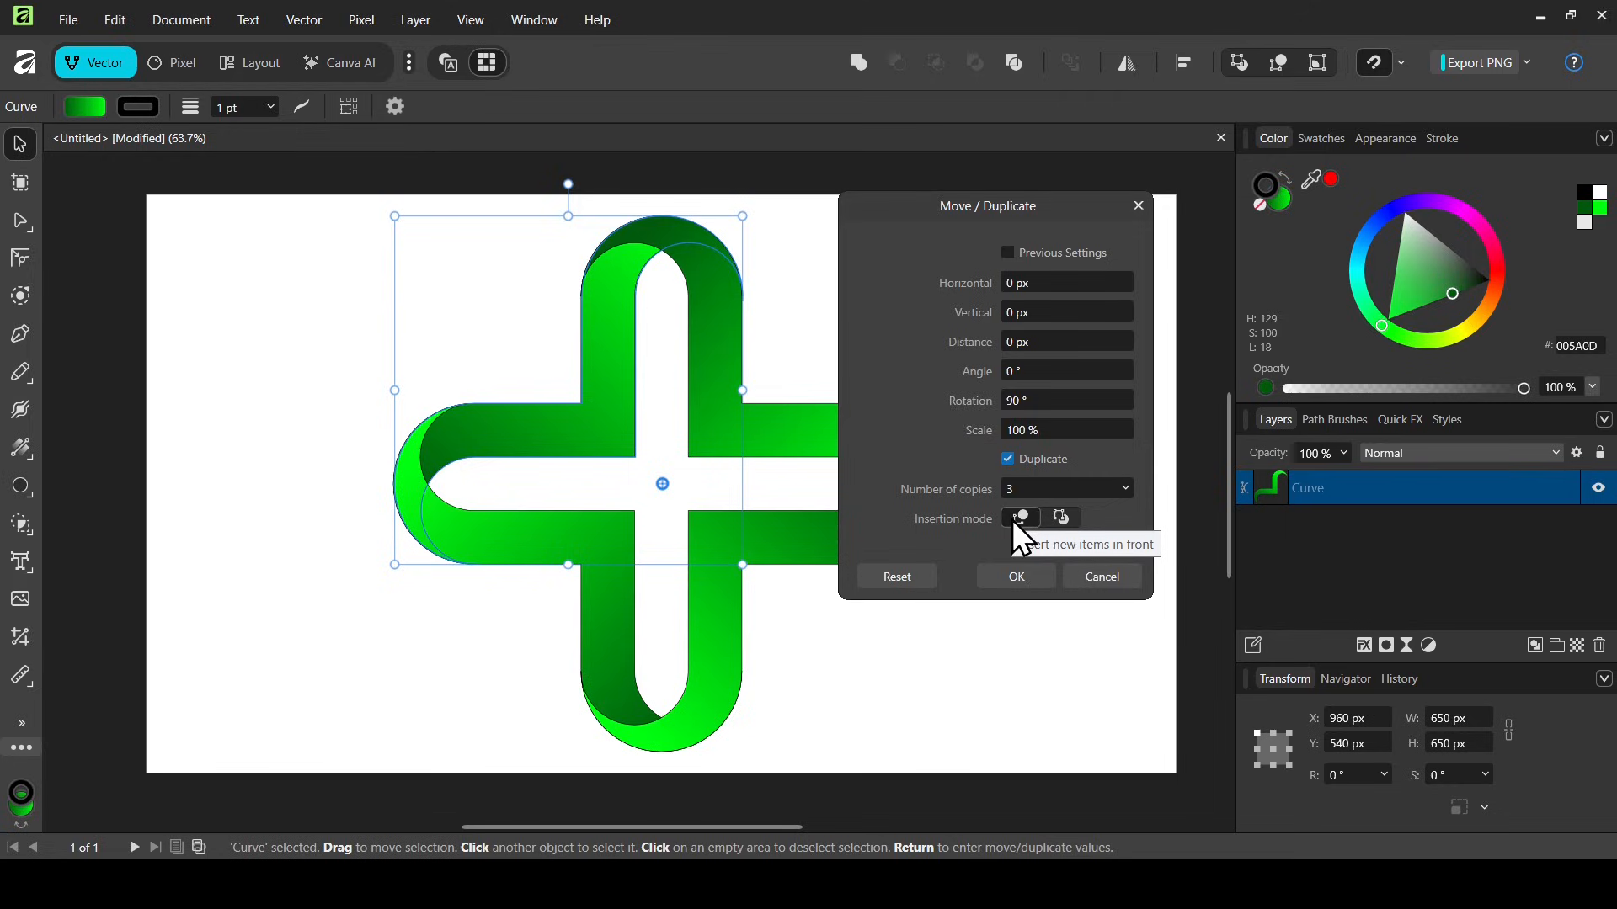
click(1068, 517)
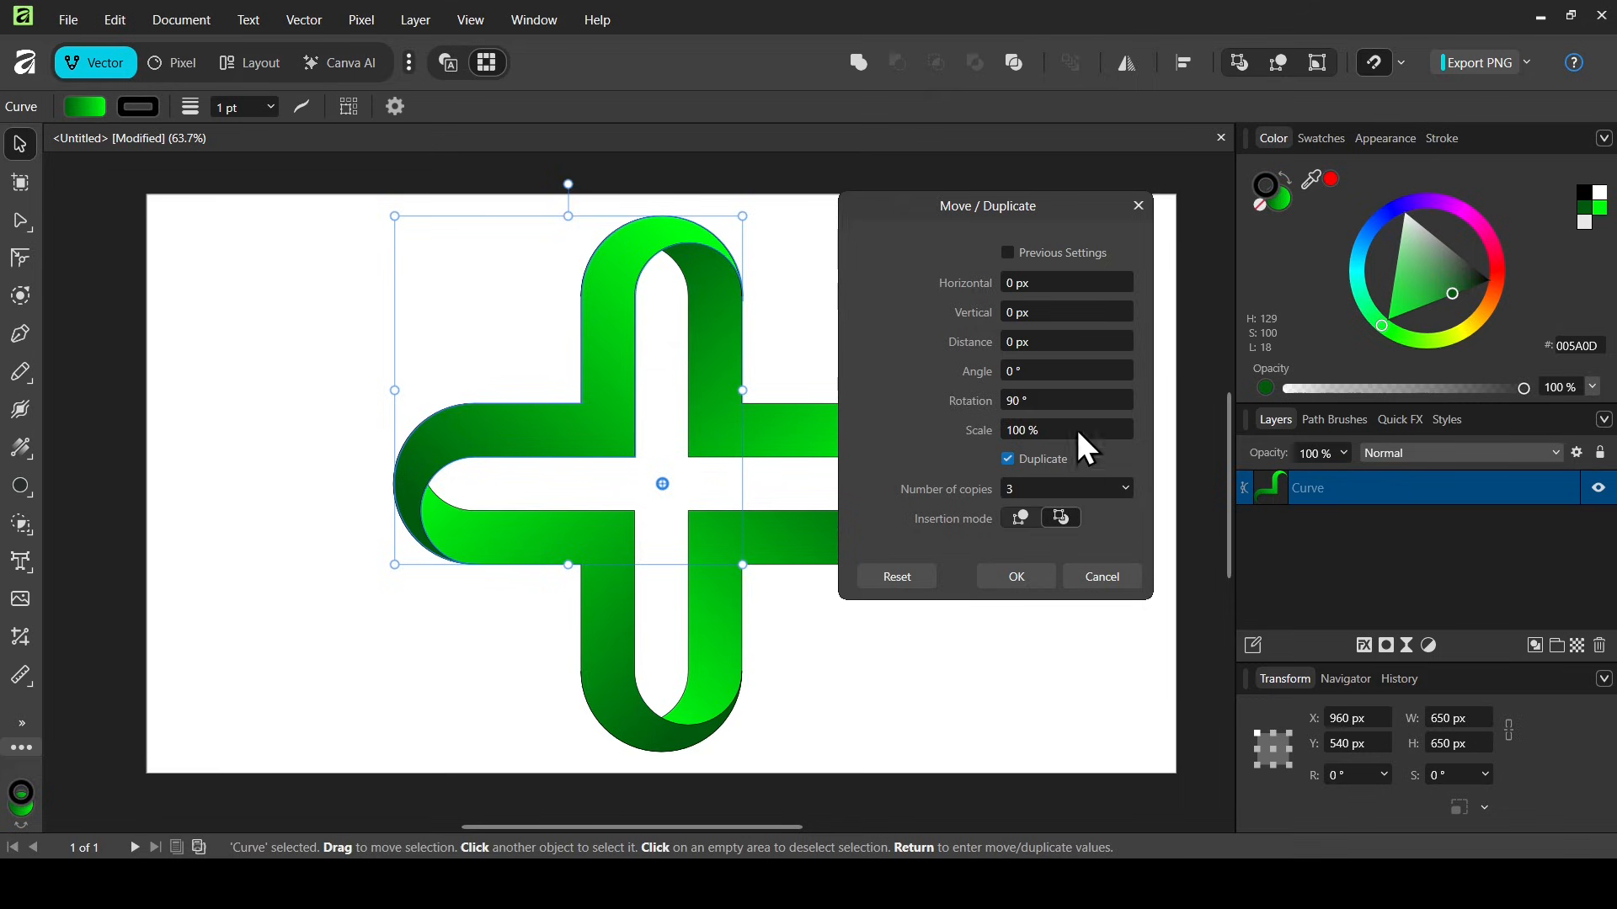
click(1032, 576)
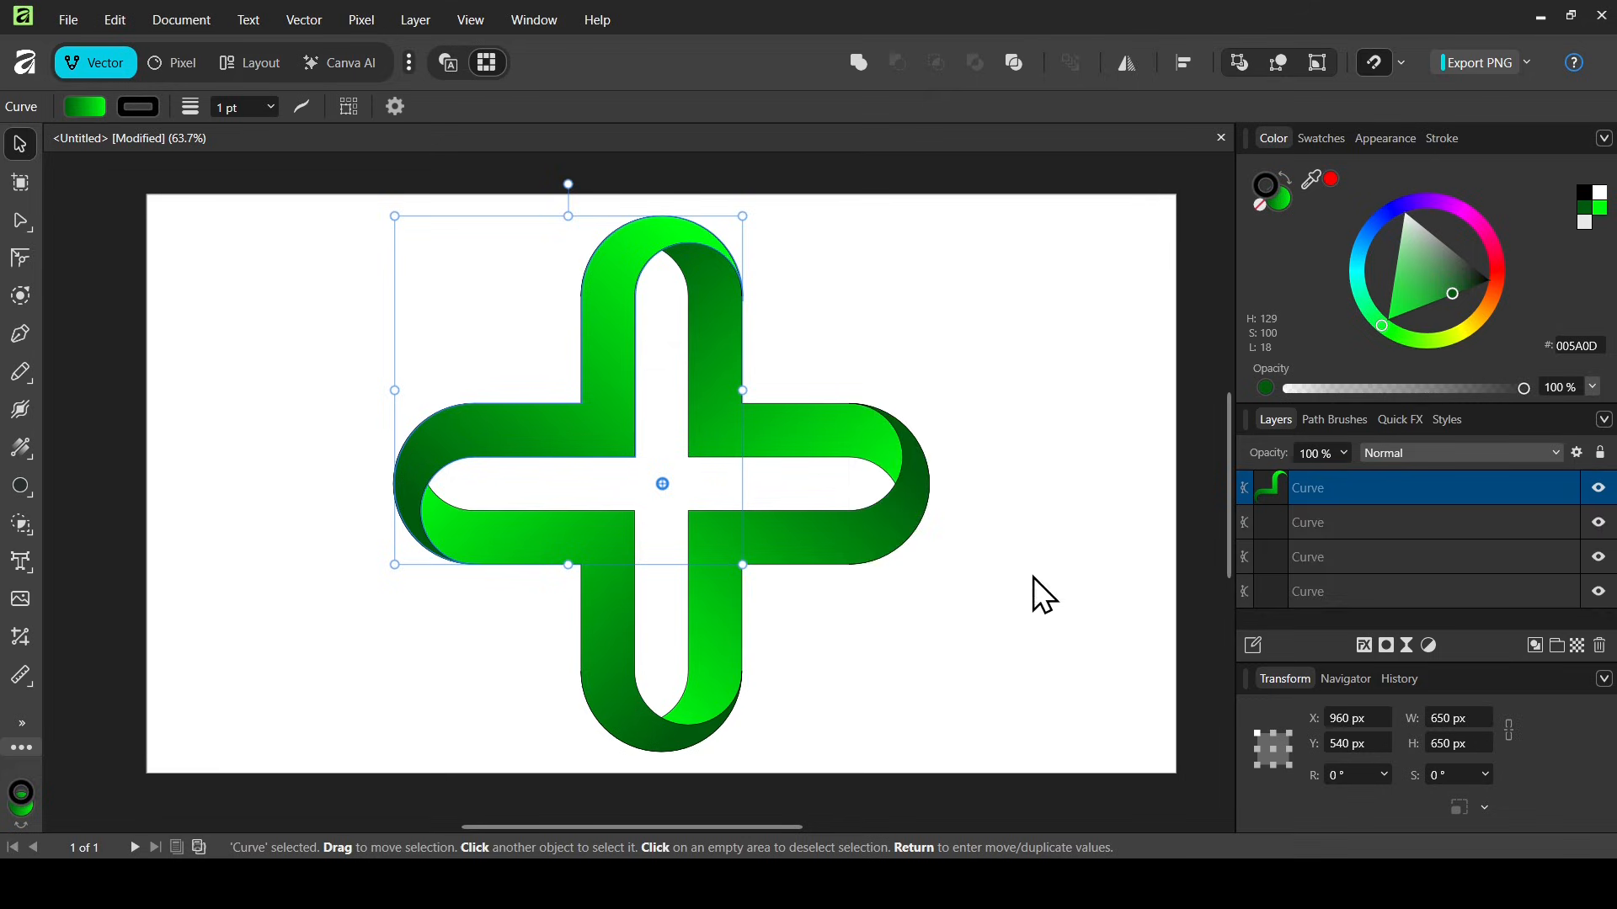
- Group all four curves and remove their outlines by setting the stroke width to 0 pt
drag(324, 215, 968, 773)
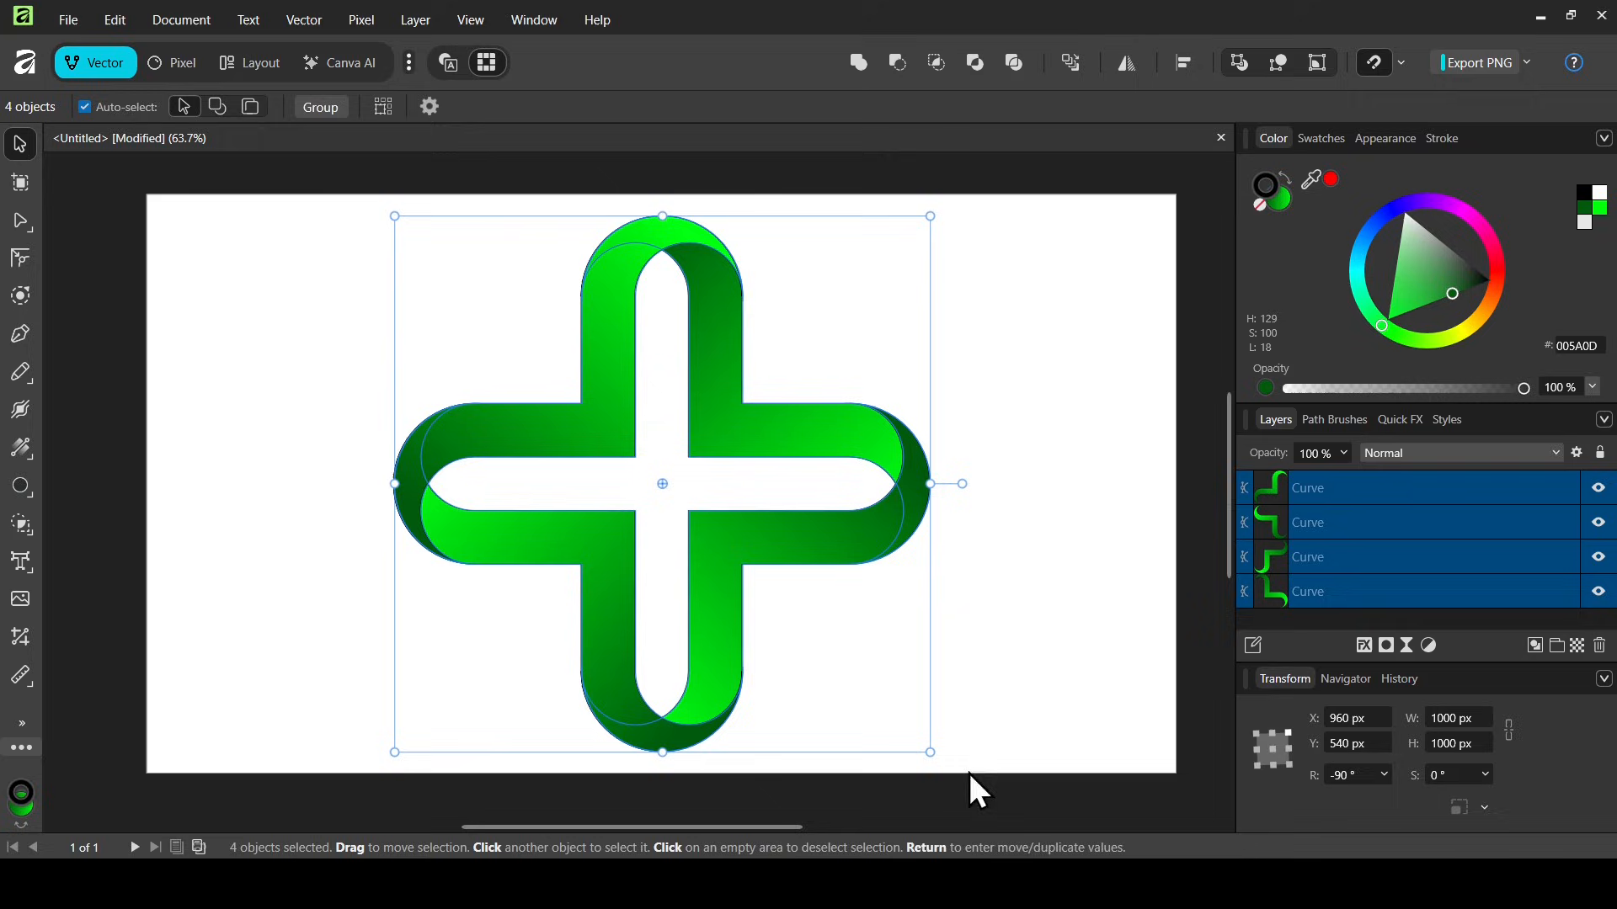
click(321, 111)
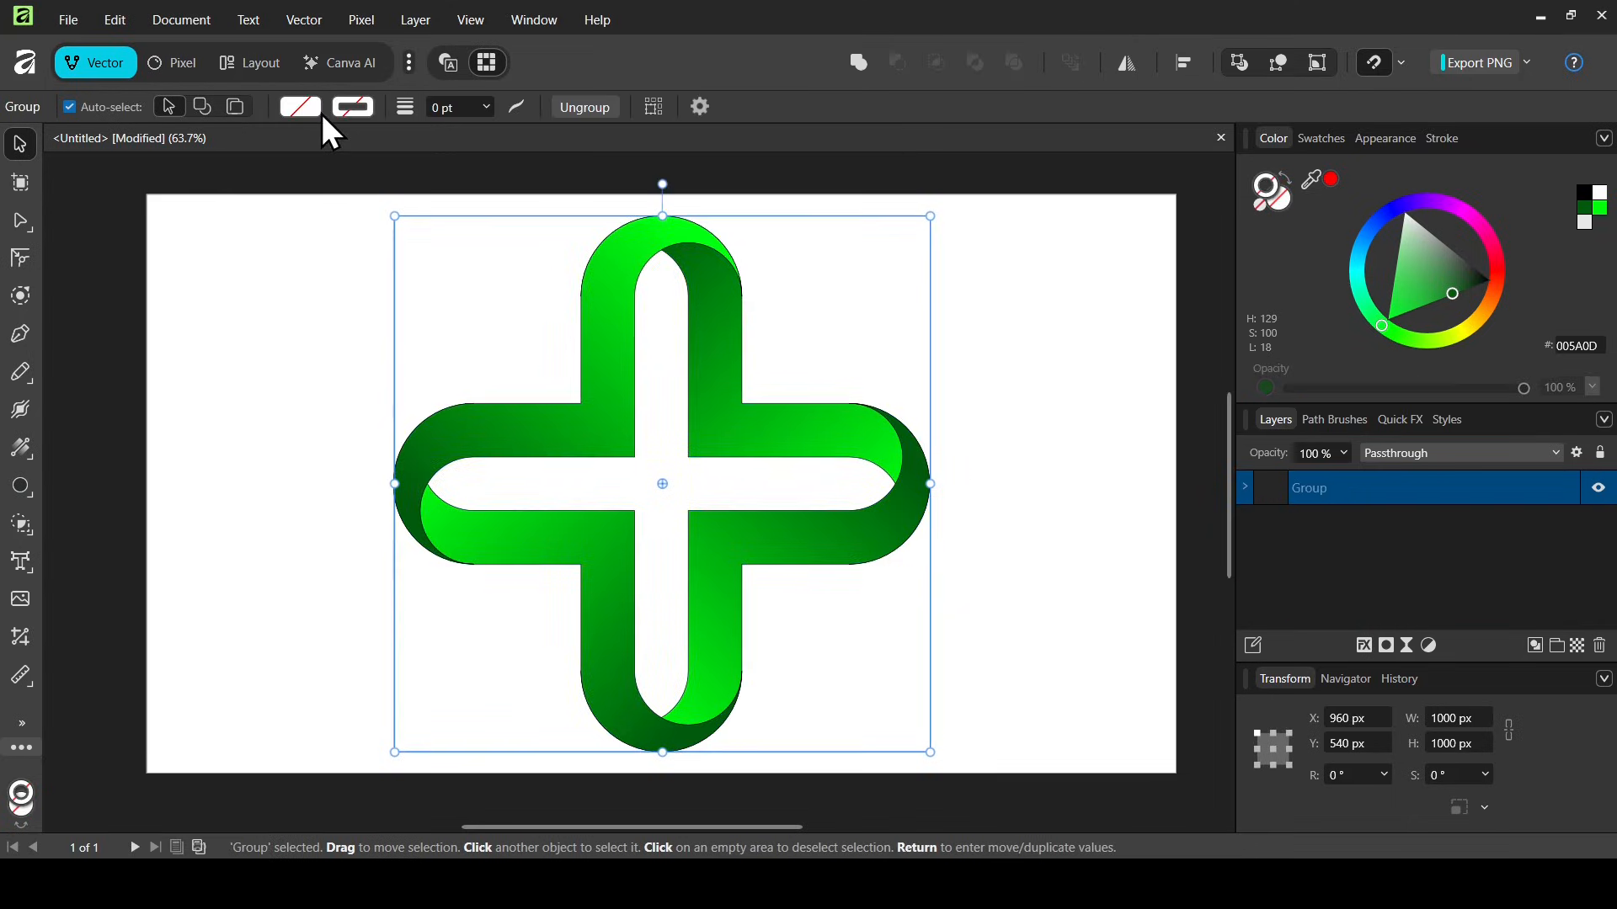
click(488, 107)
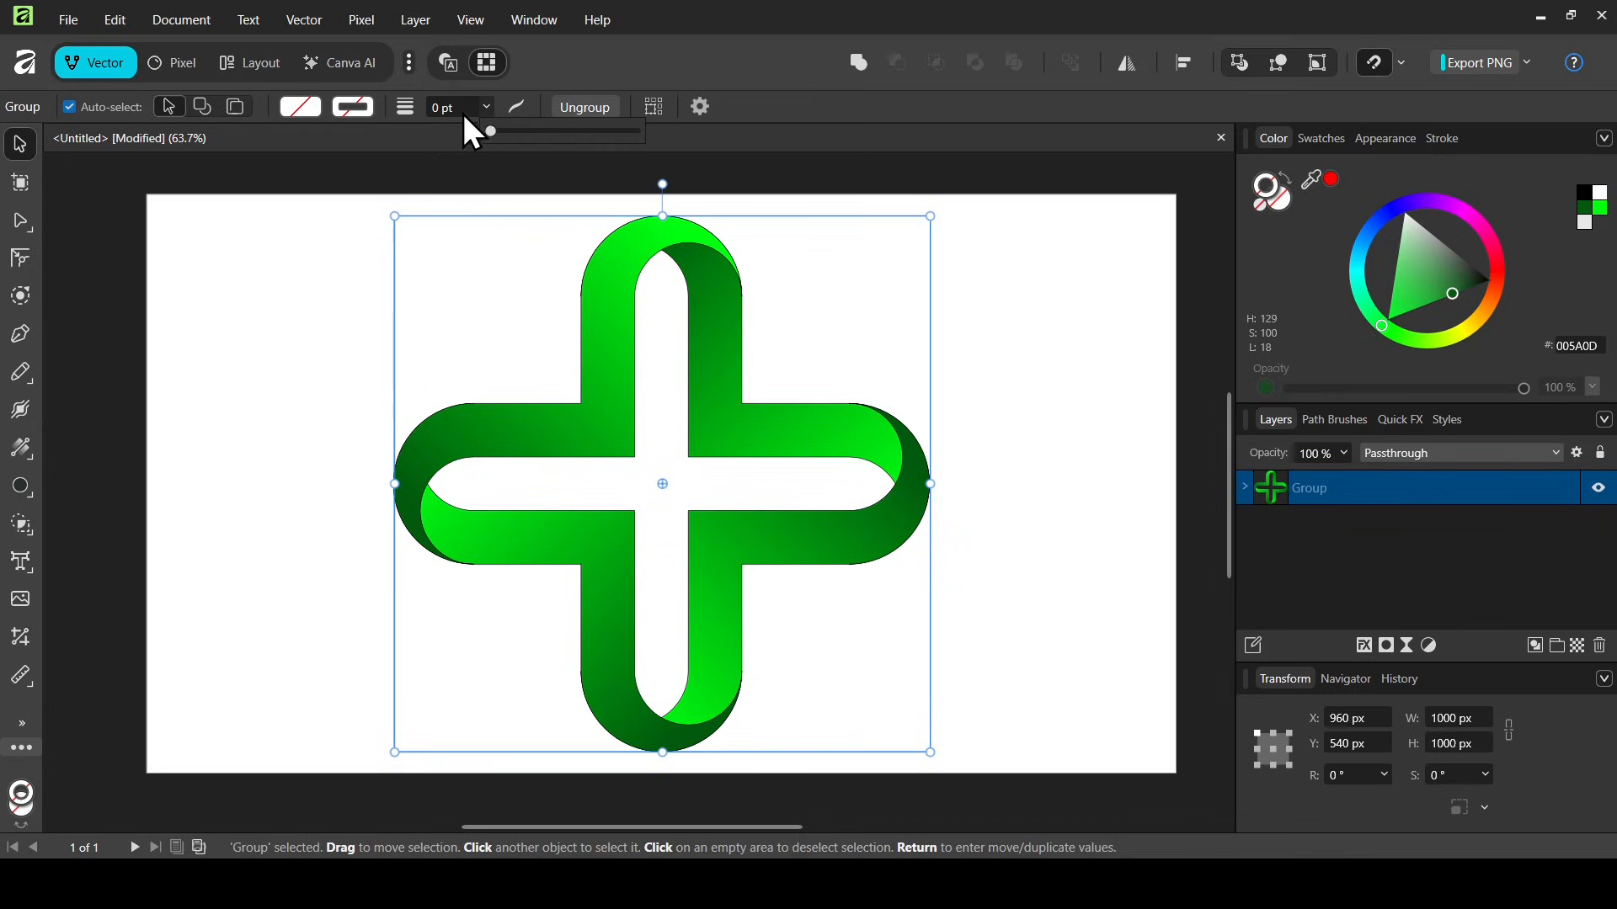
mouse_move(497, 133)
mouse_down()
mouse_move(574, 134)
mouse_move(451, 124)
mouse_up()
click(1096, 345)
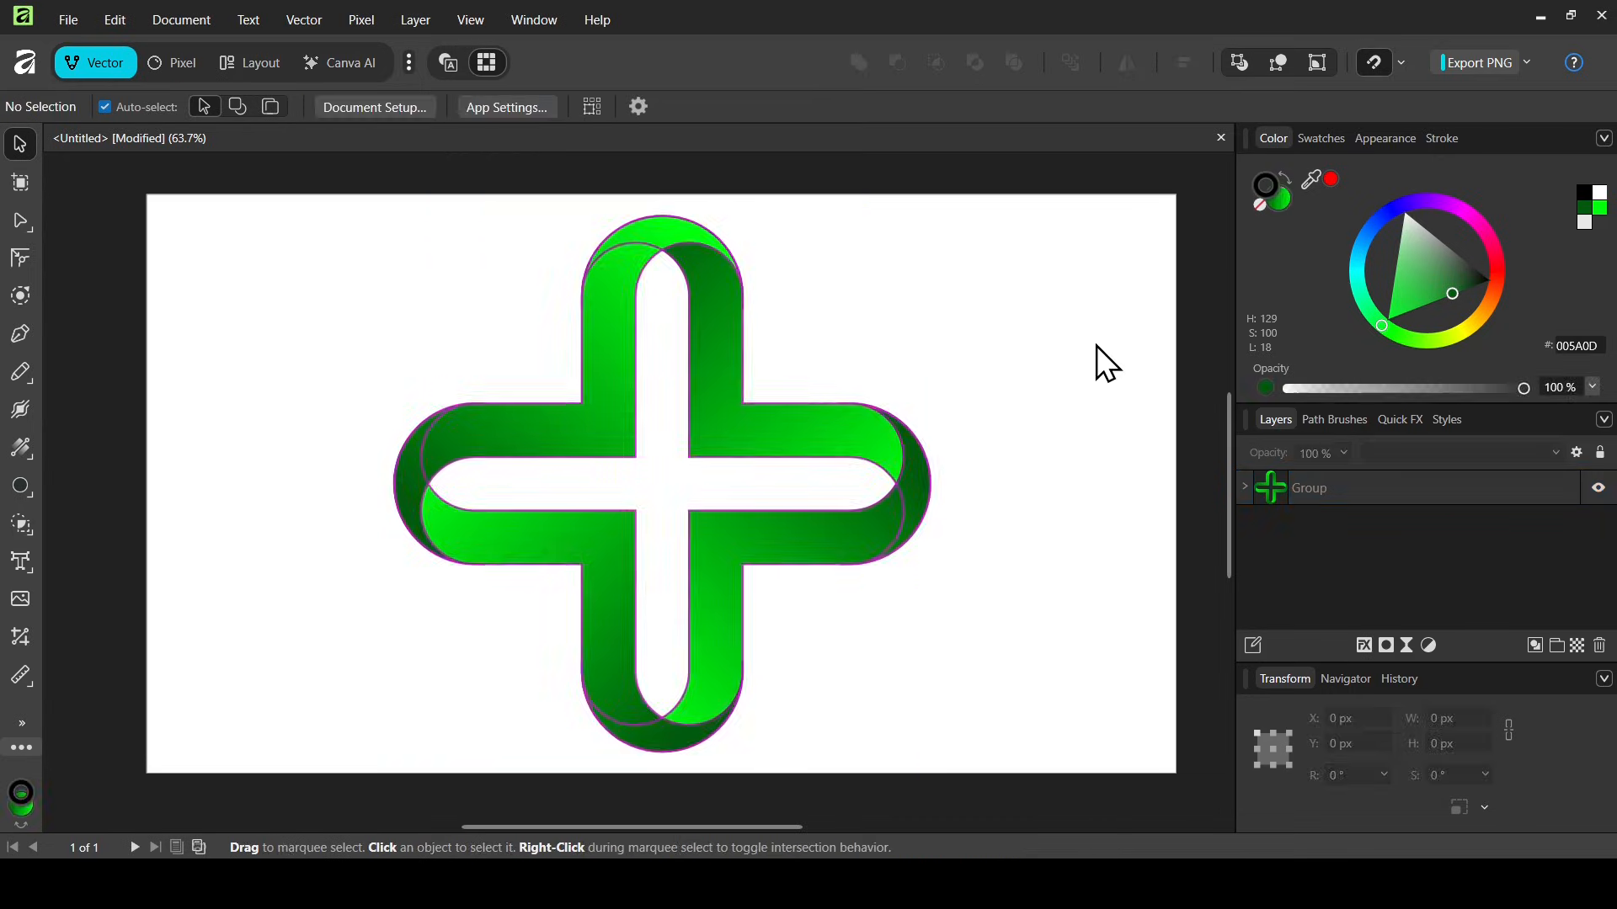